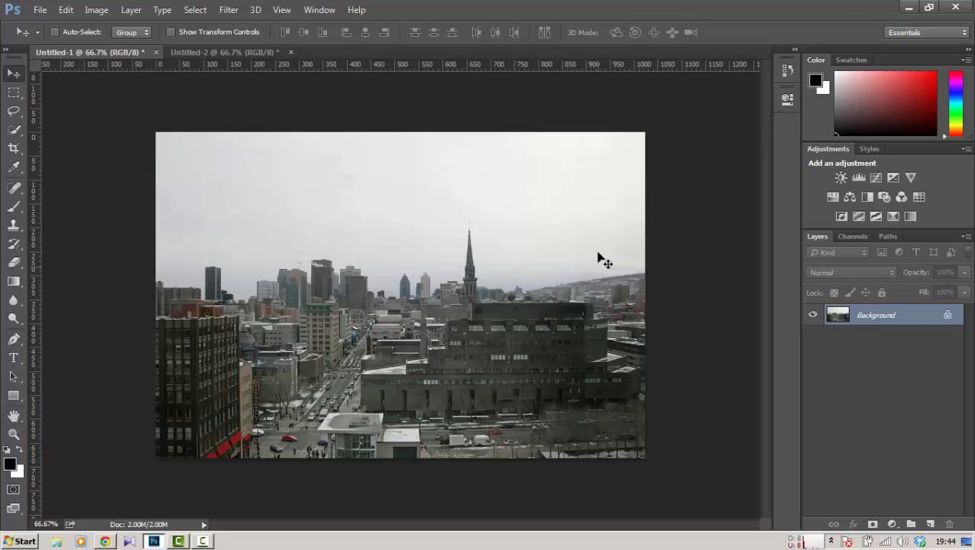
Duplicate the Background layer of the city photo in Untitled-1 and rename the copy Kota.
{"action": "left_click", "coordinate": [245, 54]}
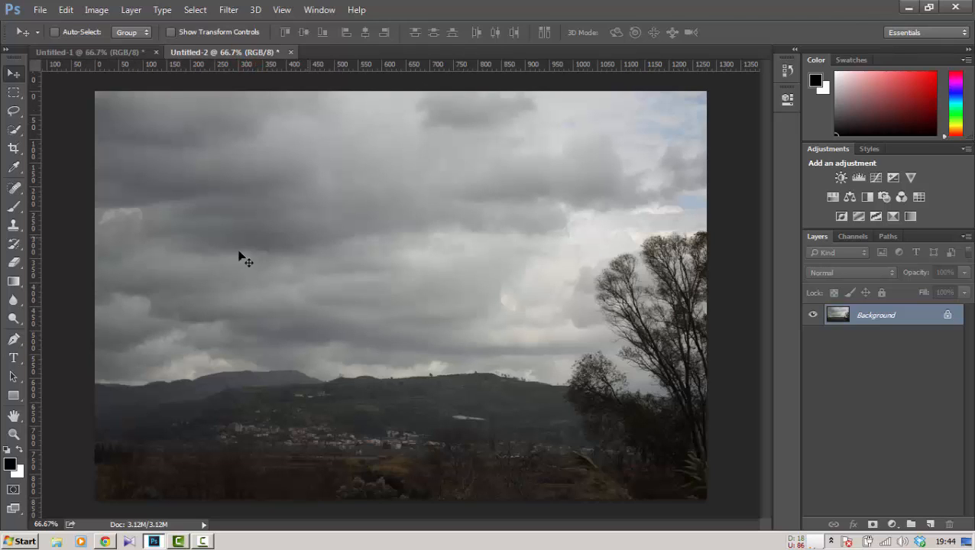
{"action": "left_click", "coordinate": [74, 53]}
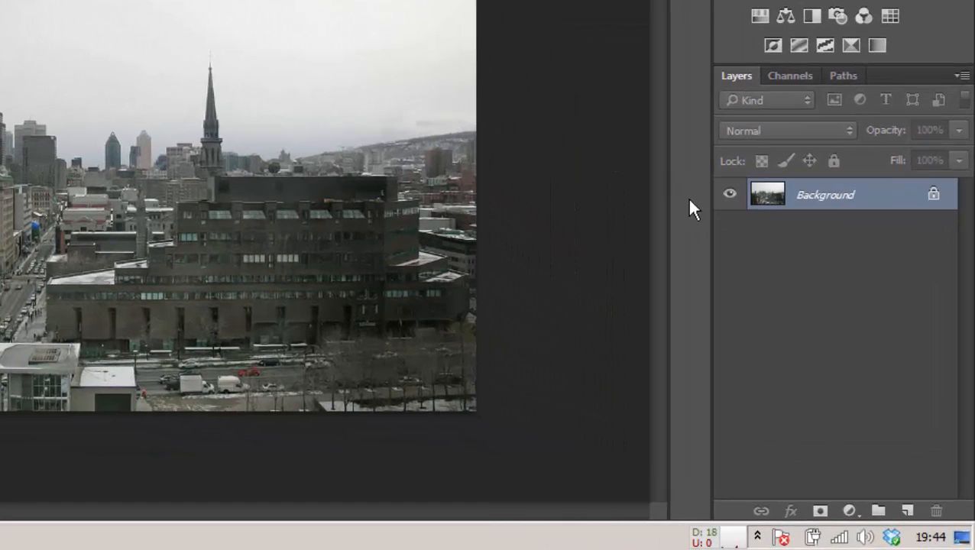
{"action": "mouse_move", "coordinate": [795, 197]}
{"action": "left_mouse_down"}
{"action": "mouse_move", "coordinate": [899, 449]}
{"action": "mouse_move", "coordinate": [905, 509]}
{"action": "left_mouse_up"}
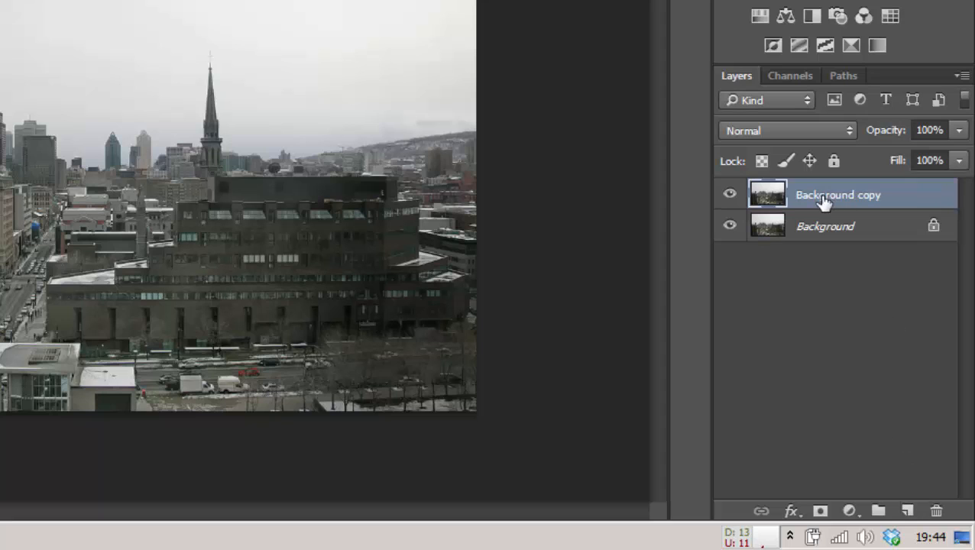
{"action": "double_click", "coordinate": [822, 196]}
{"action": "type", "text": "Kota"}
{"action": "key", "text": "Return"}
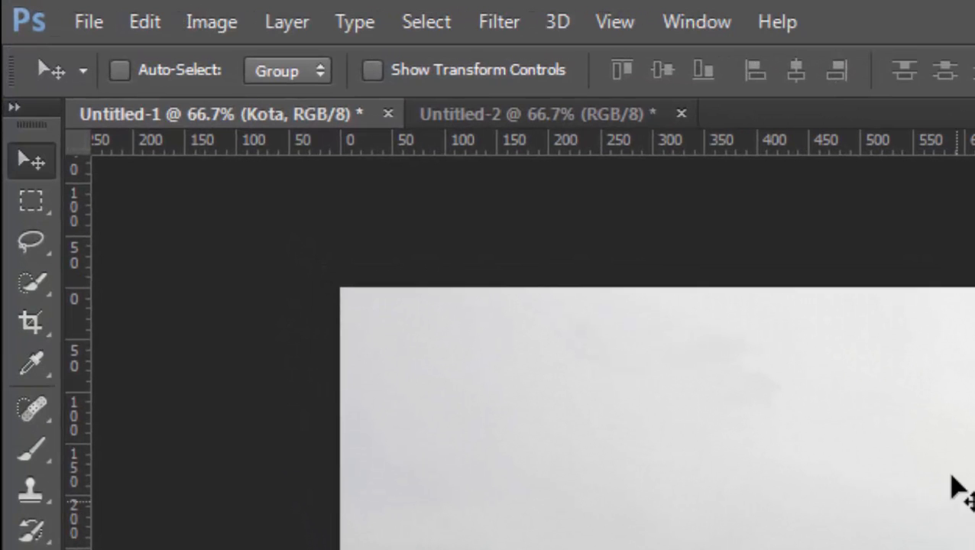
Select the whole sky on the Kota layer with the Quick Selection tool and invert the selection to the city.
{"action": "mouse_move", "coordinate": [31, 278]}
{"action": "left_mouse_down"}
{"action": "mouse_move", "coordinate": [160, 283]}
{"action": "mouse_move", "coordinate": [145, 258]}
{"action": "left_mouse_up"}
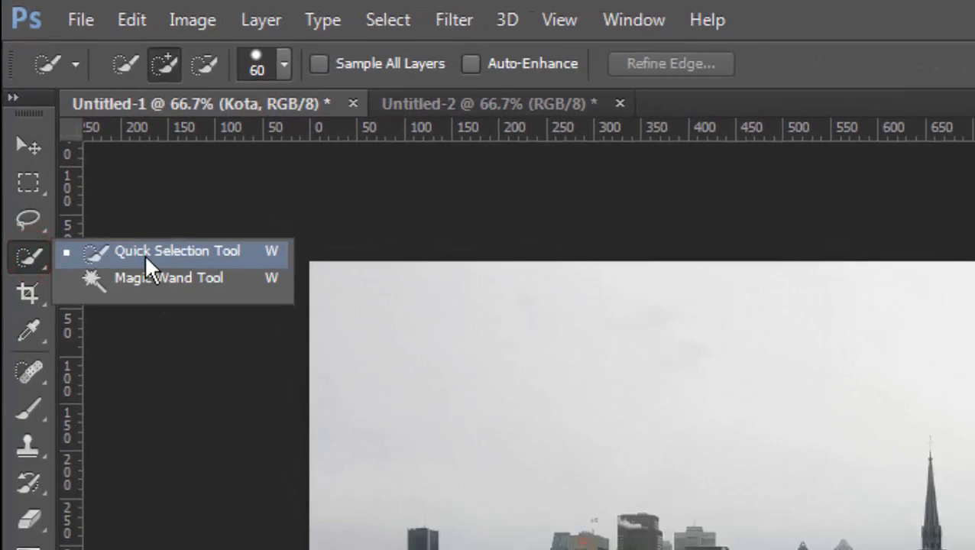
{"action": "left_click", "coordinate": [413, 413]}
{"action": "left_click_drag", "start_coordinate": [296, 176], "coordinate": [405, 168]}
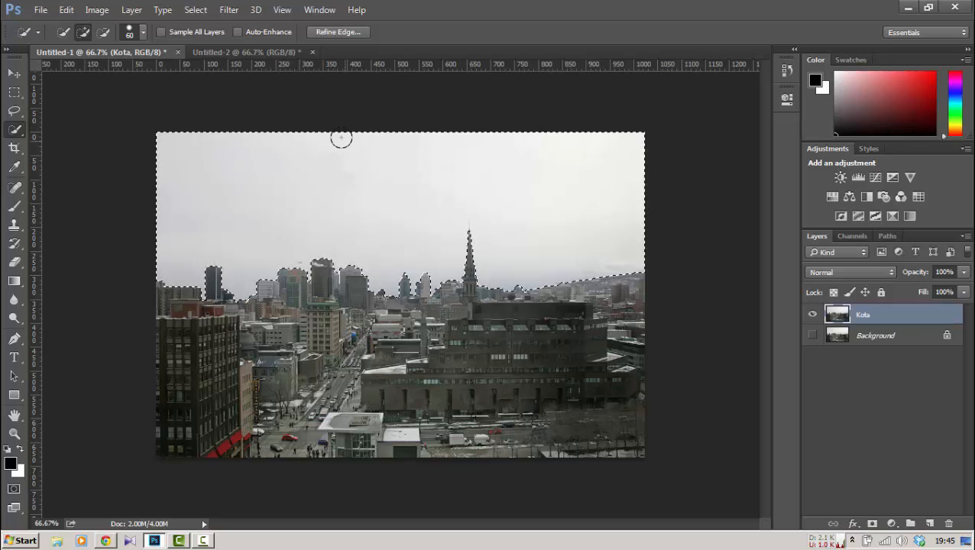
{"action": "left_click", "coordinate": [196, 11]}
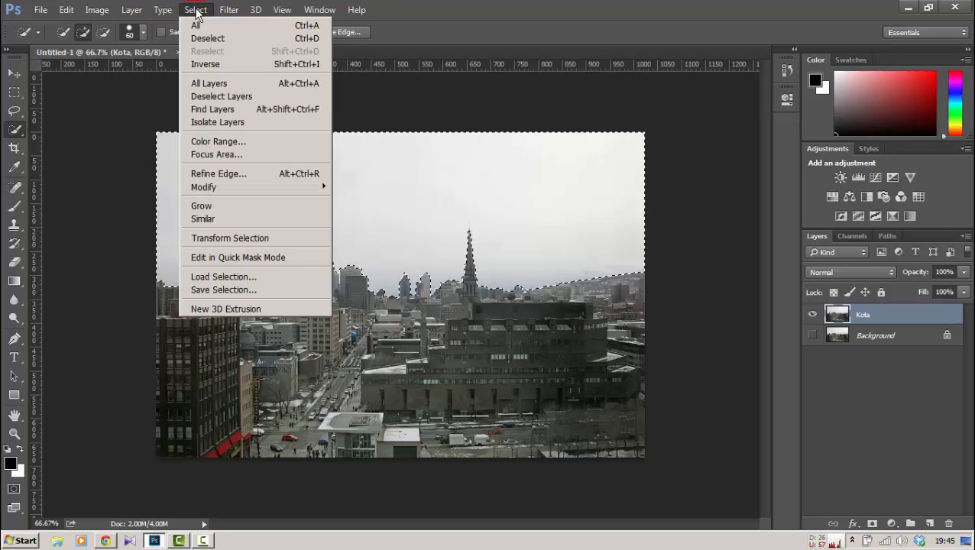
{"action": "left_click", "coordinate": [225, 64]}
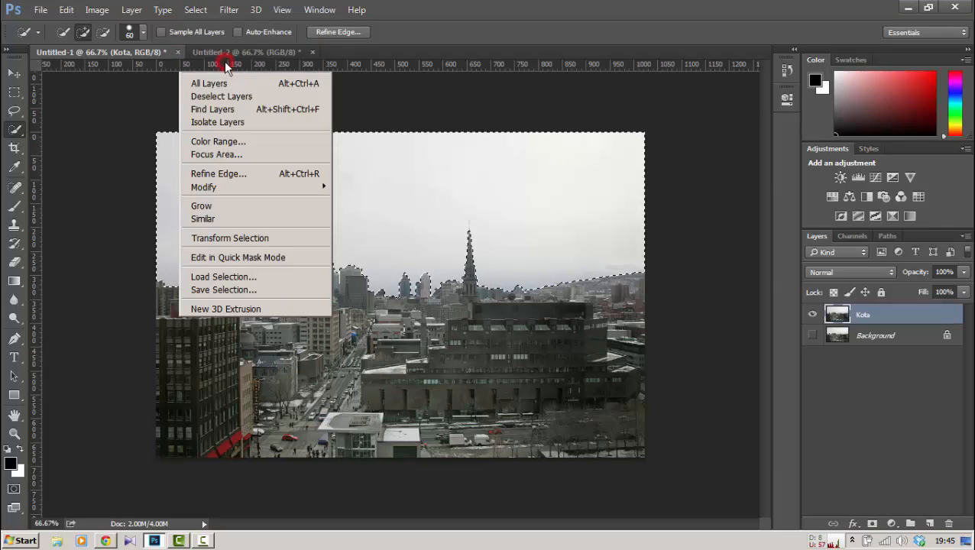
Refine the city selection's edge at the church spire's tip with a 1.6 px radius and apply it as Kota's layer mask.
{"action": "left_click", "coordinate": [195, 10]}
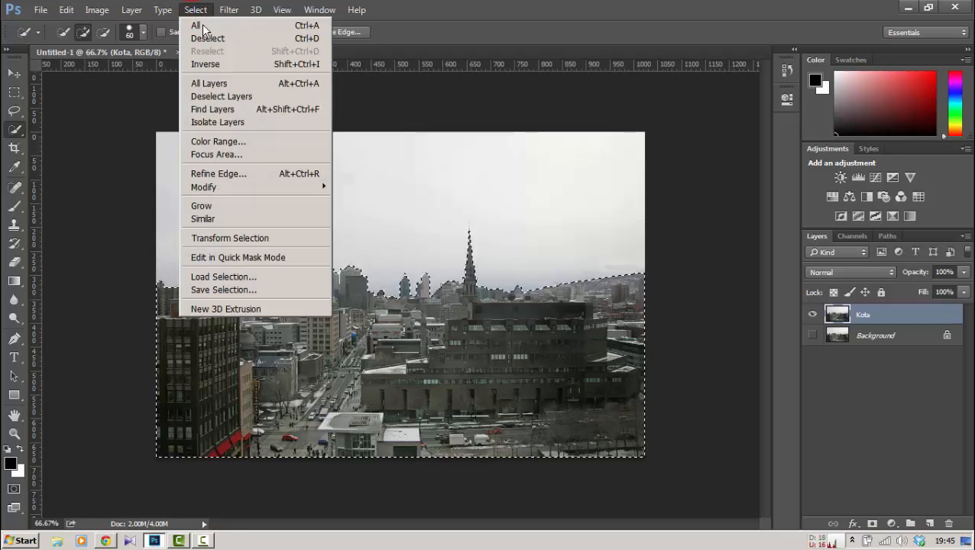
{"action": "left_click", "coordinate": [280, 173]}
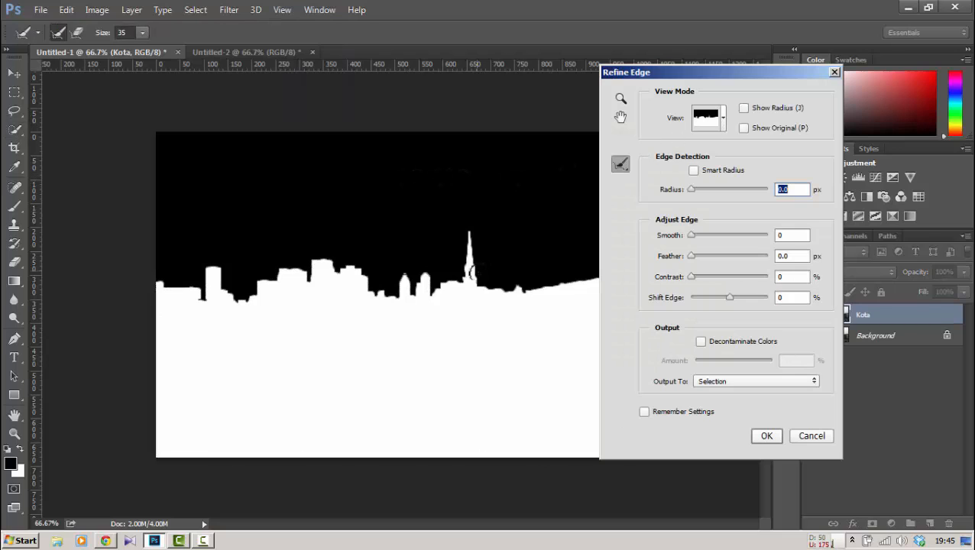
{"action": "left_click", "coordinate": [469, 230]}
{"action": "left_click_drag", "start_coordinate": [692, 188], "coordinate": [696, 191]}
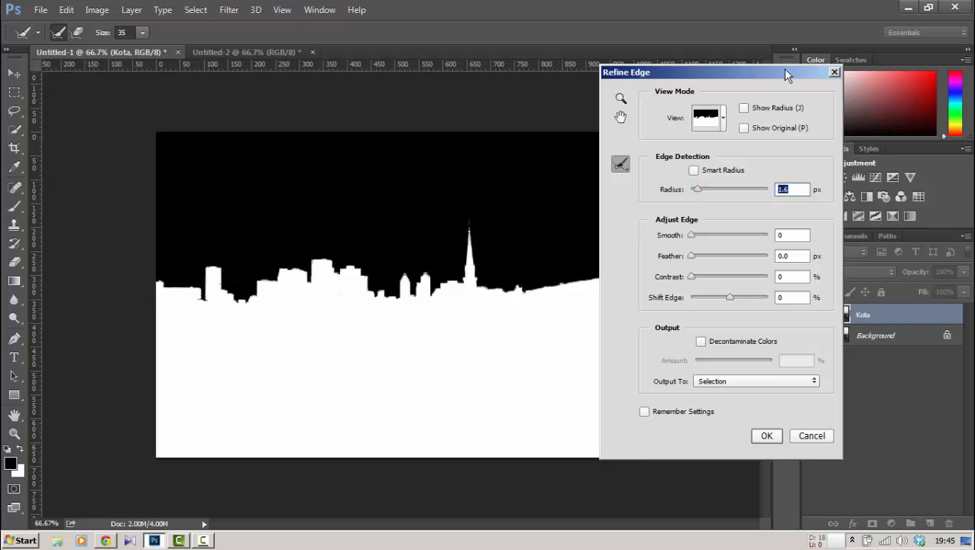
{"action": "left_click_drag", "start_coordinate": [760, 73], "coordinate": [822, 71]}
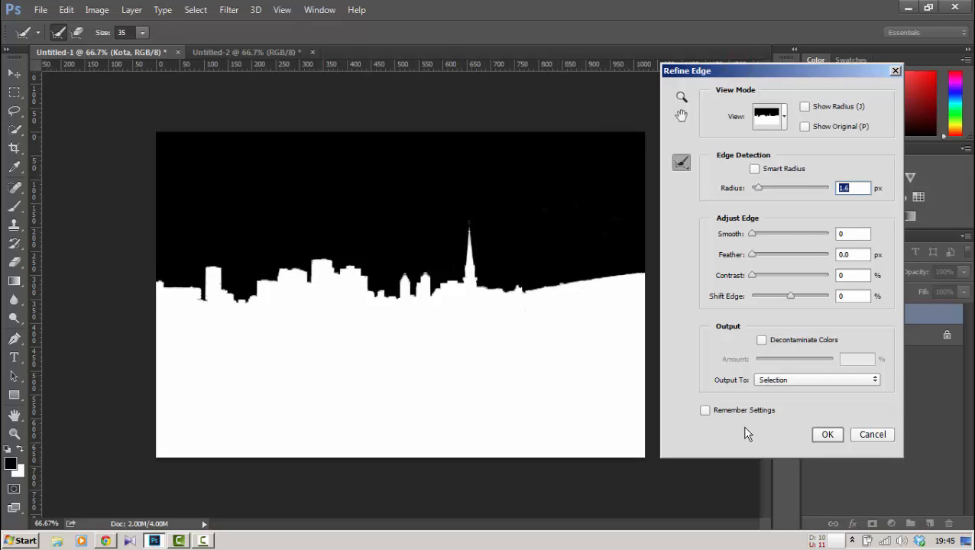
{"action": "left_click", "coordinate": [826, 434]}
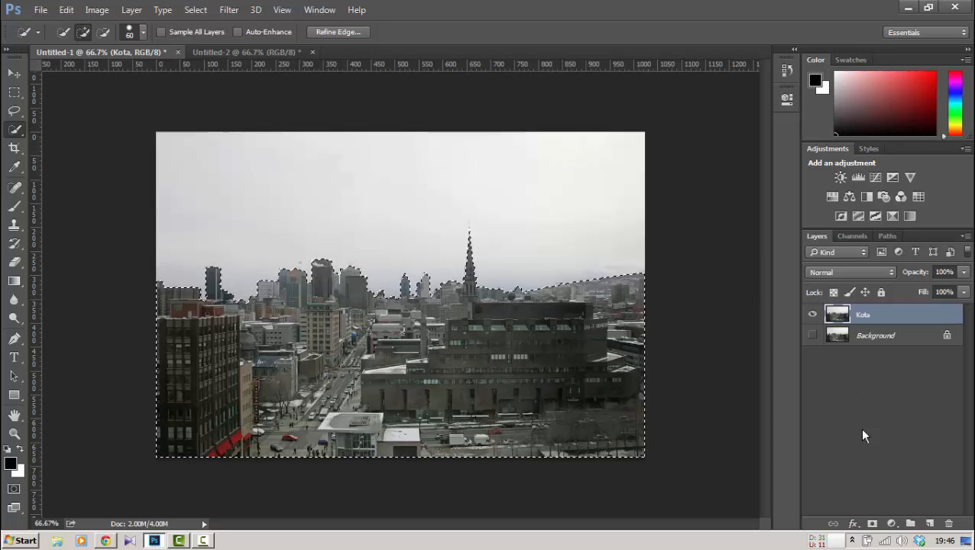
{"action": "left_click", "coordinate": [872, 525]}
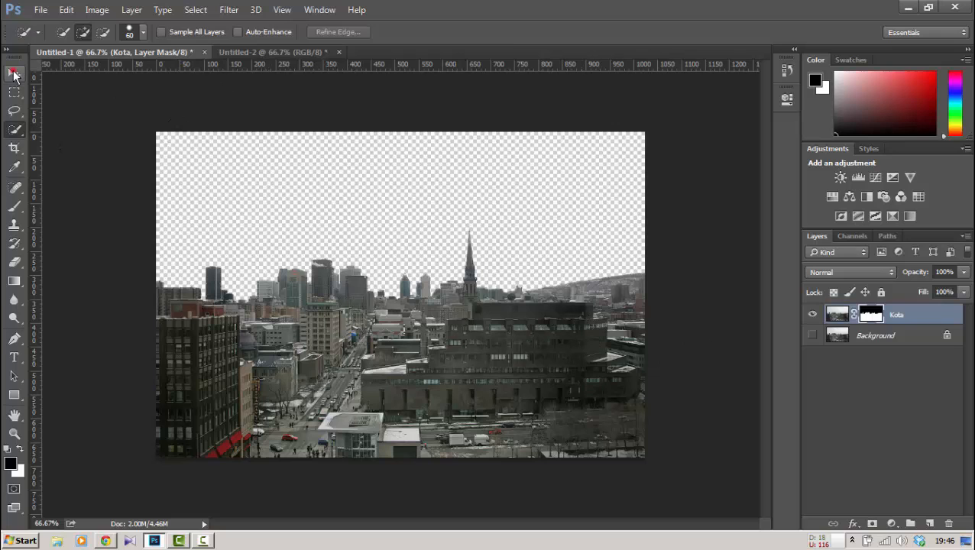
{"action": "left_click", "coordinate": [13, 74]}
{"action": "left_click", "coordinate": [273, 52]}
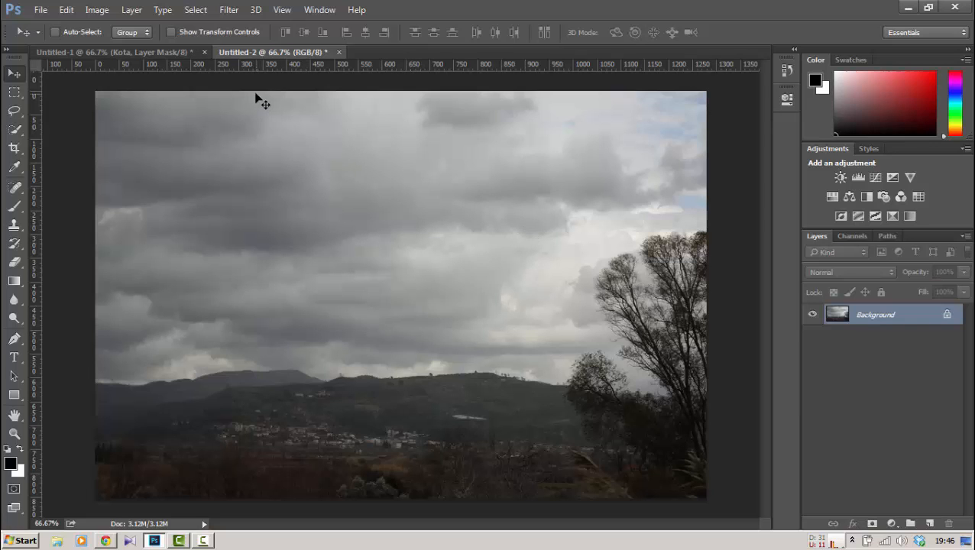
{"action": "left_click", "coordinate": [195, 11]}
{"action": "left_click", "coordinate": [220, 26]}
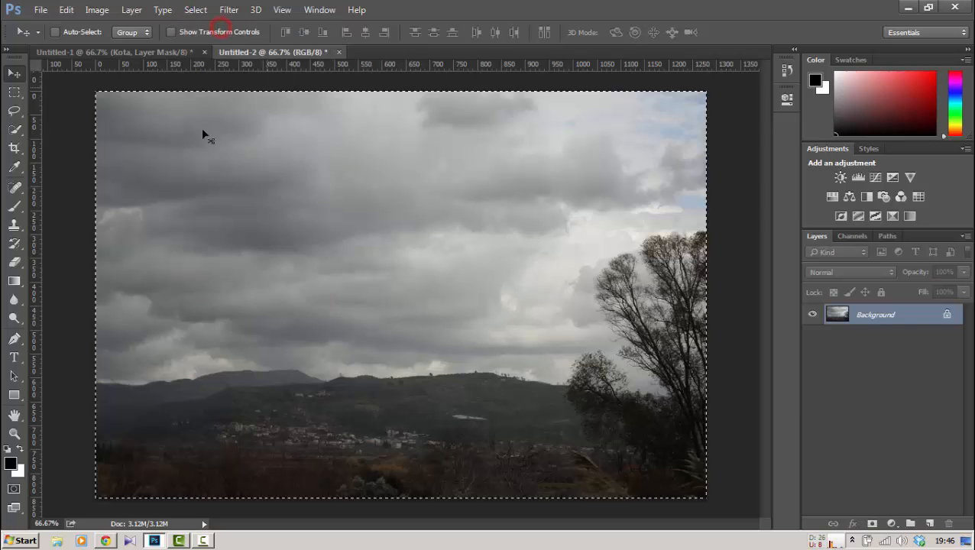
{"action": "left_click", "coordinate": [175, 51]}
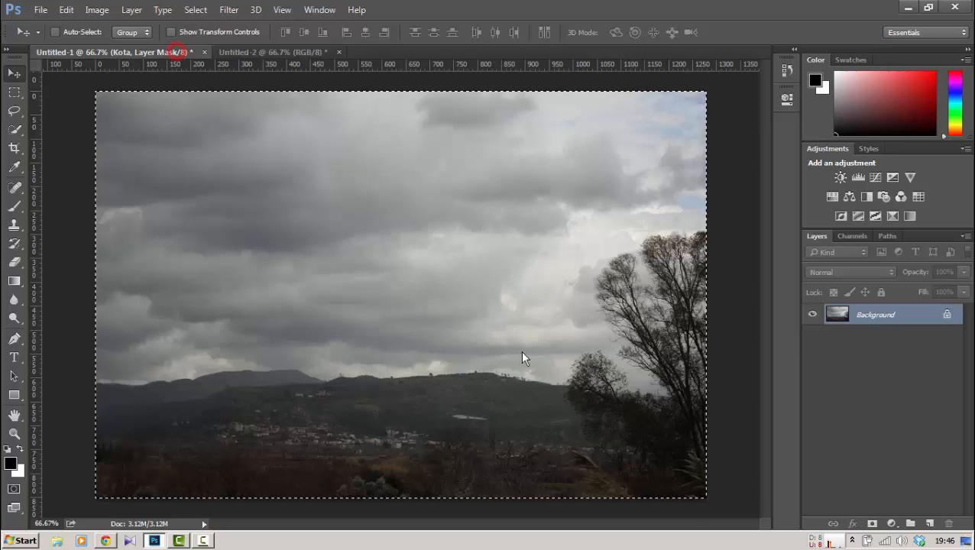
Bring the cloudy sky image from Untitled-2 into the Untitled-1 document as a new layer.
{"action": "left_click", "coordinate": [290, 52]}
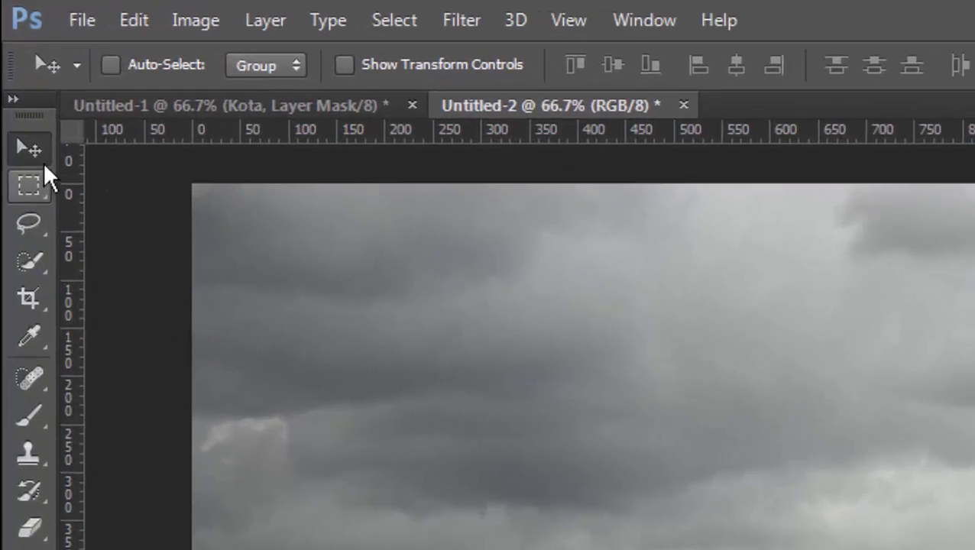
{"action": "left_click", "coordinate": [13, 73]}
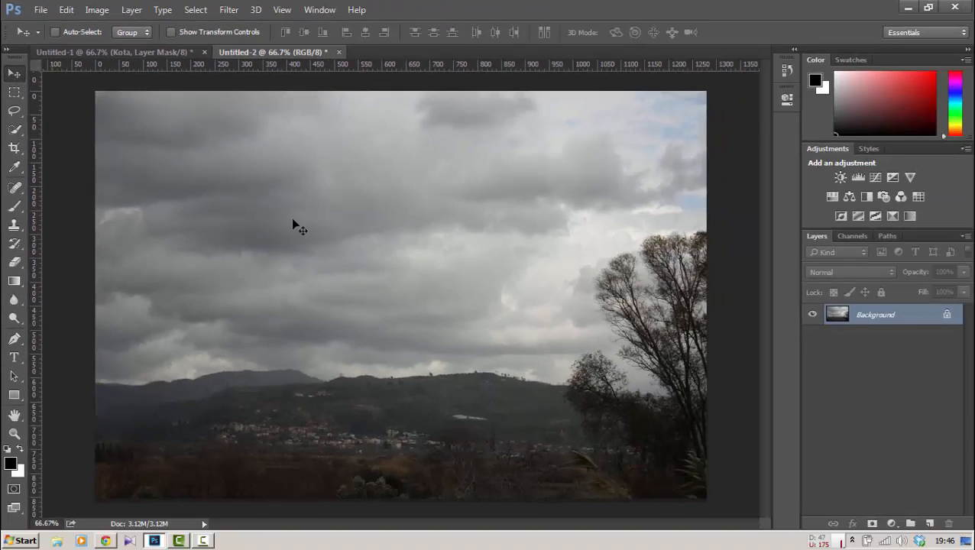
{"action": "left_click", "coordinate": [312, 168]}
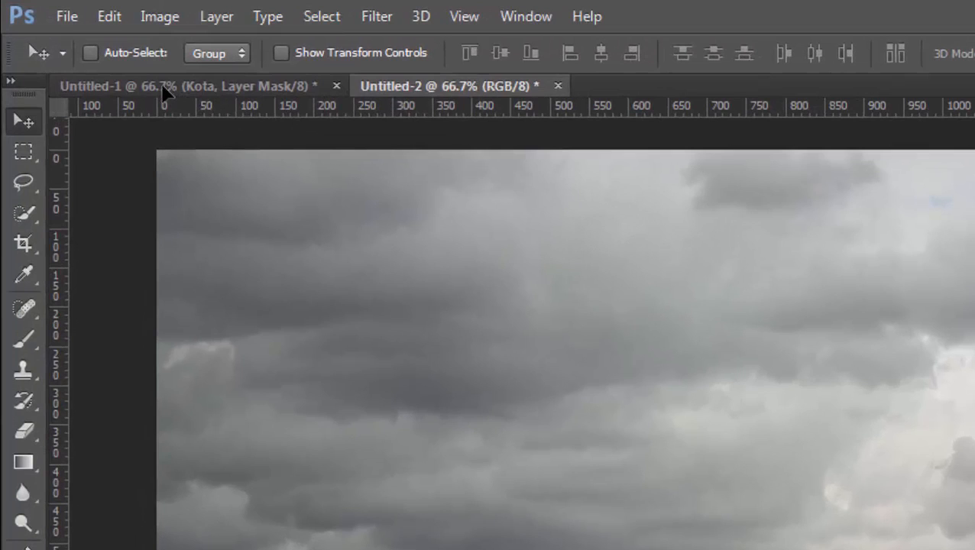
{"action": "left_click", "coordinate": [98, 54]}
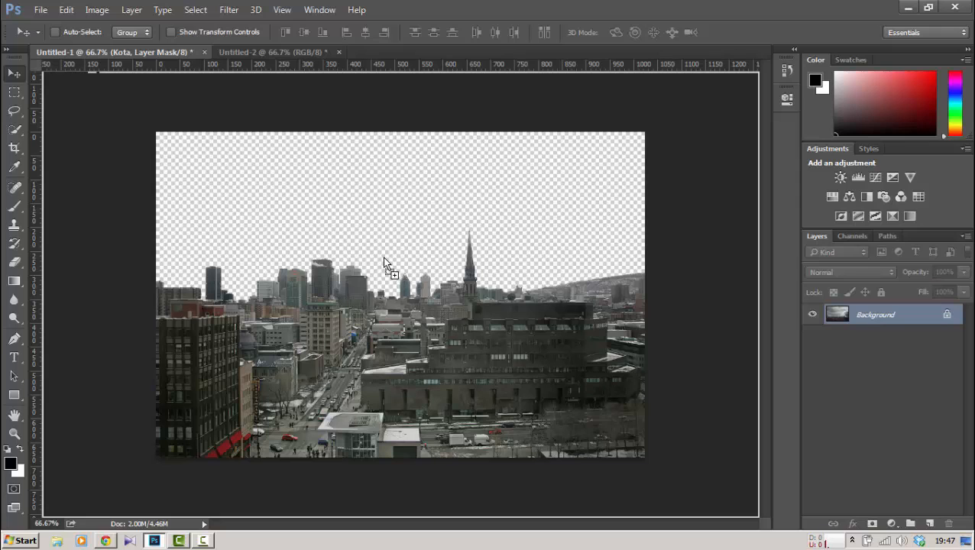
{"action": "key", "text": "ctrl+v"}
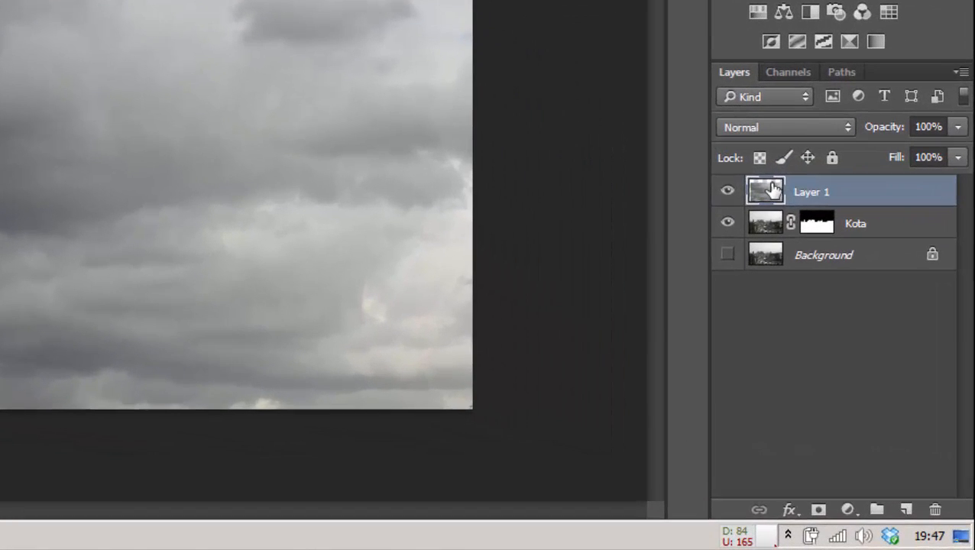
Place the cloud layer directly beneath the Kota layer and rename it Awan.
{"action": "left_click_drag", "start_coordinate": [773, 190], "coordinate": [816, 227]}
{"action": "double_click", "coordinate": [816, 227]}
{"action": "type", "text": "Awan"}
{"action": "key", "text": "Return"}
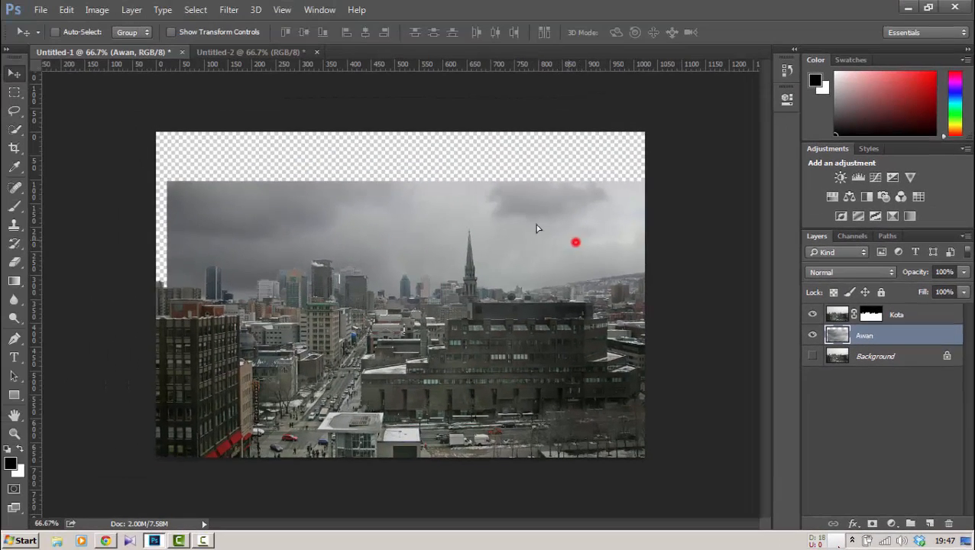
Position the Awan clouds so they cover the entire sky behind the city, and convert the layer to a Smart Object.
{"action": "left_click_drag", "start_coordinate": [536, 228], "coordinate": [543, 171]}
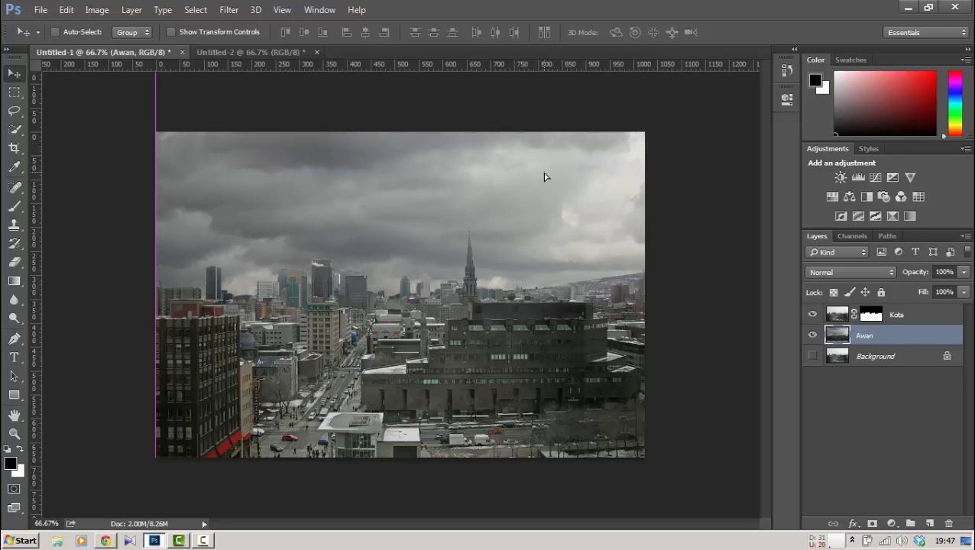
{"action": "left_click_drag", "start_coordinate": [544, 177], "coordinate": [524, 193]}
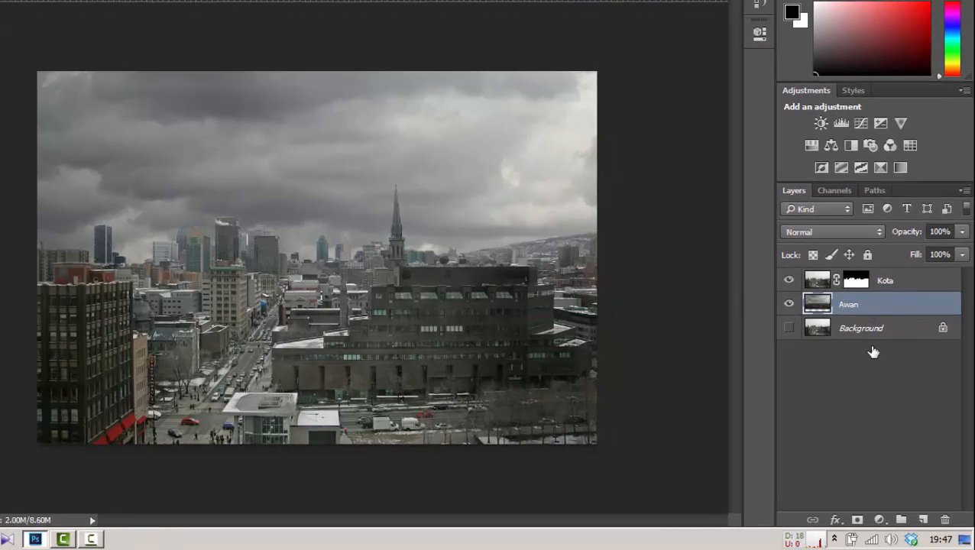
{"action": "right_click", "coordinate": [885, 306]}
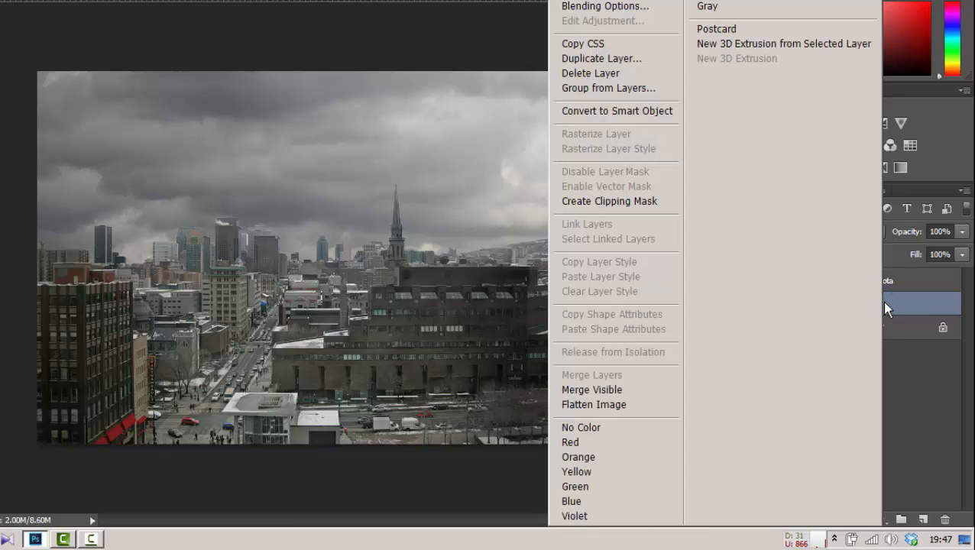
{"action": "left_click", "coordinate": [651, 112]}
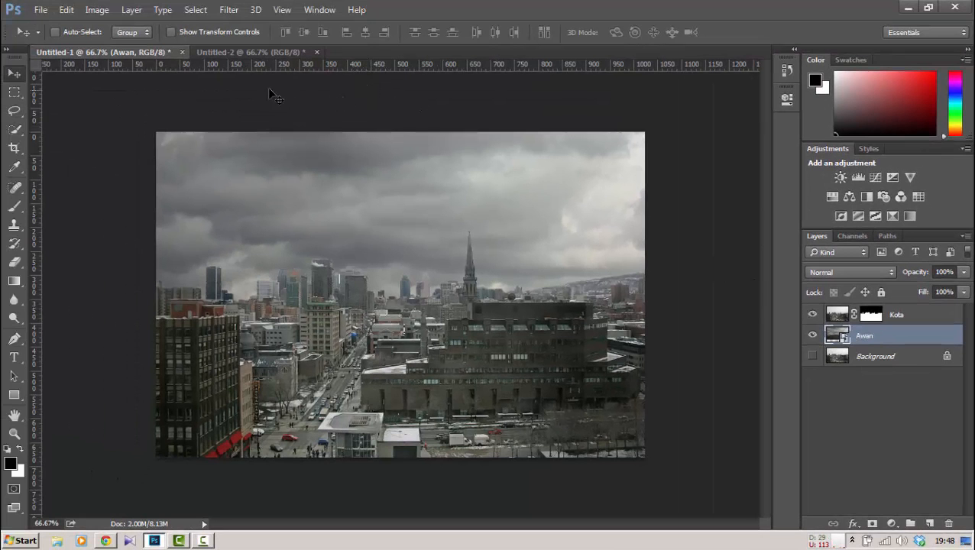
Start a Path Blur on the Awan layer and stretch its path nearly horizontally across the sky from the image's left to right edge.
{"action": "left_click", "coordinate": [229, 9]}
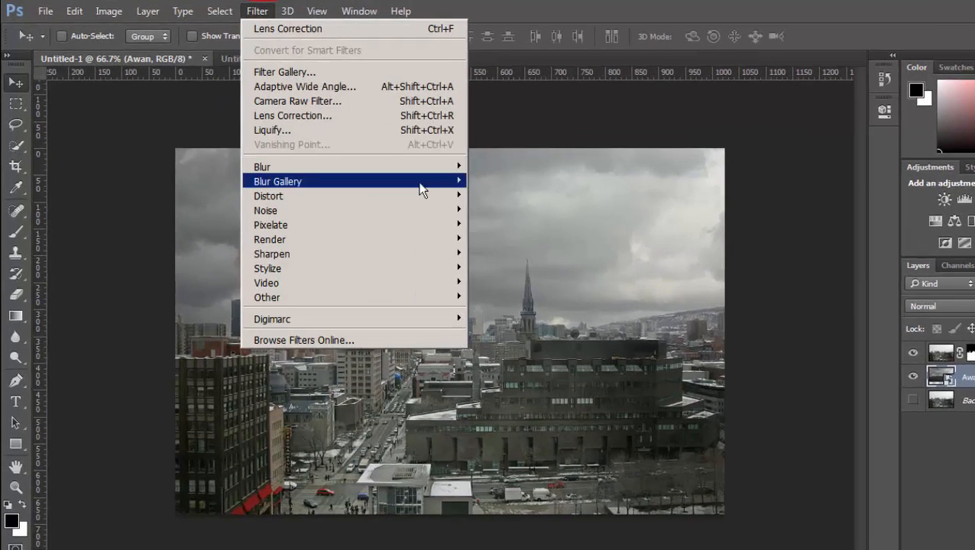
{"action": "mouse_move", "coordinate": [435, 183]}
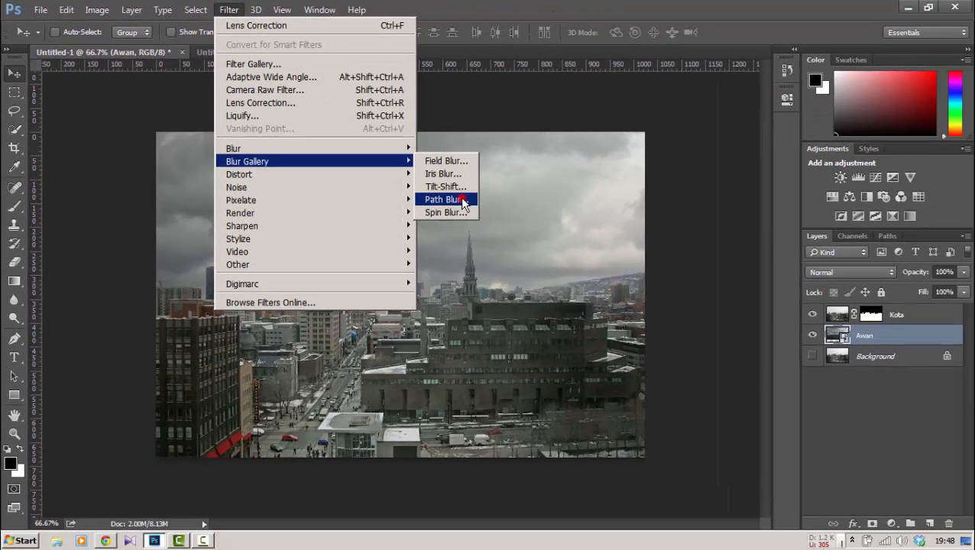
{"action": "left_click", "coordinate": [462, 202]}
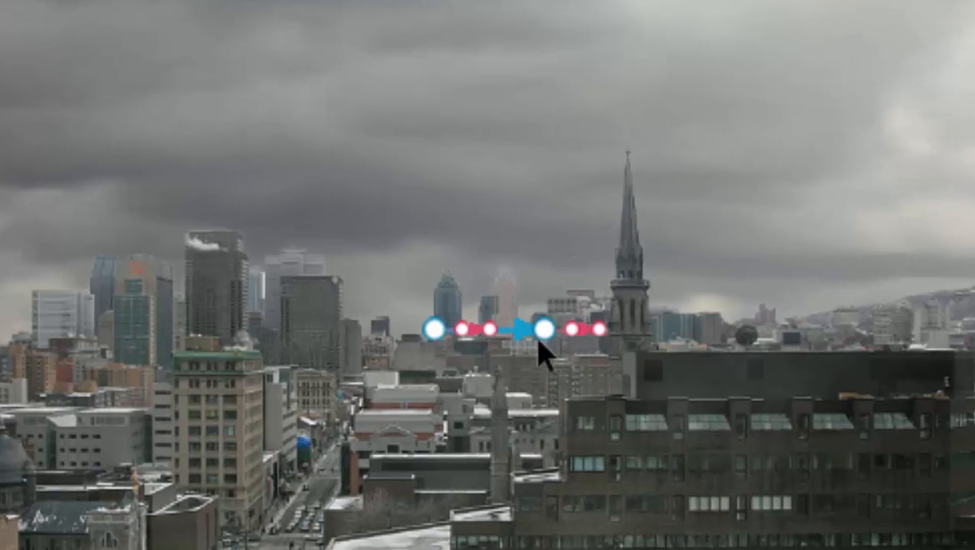
{"action": "left_click", "coordinate": [434, 329]}
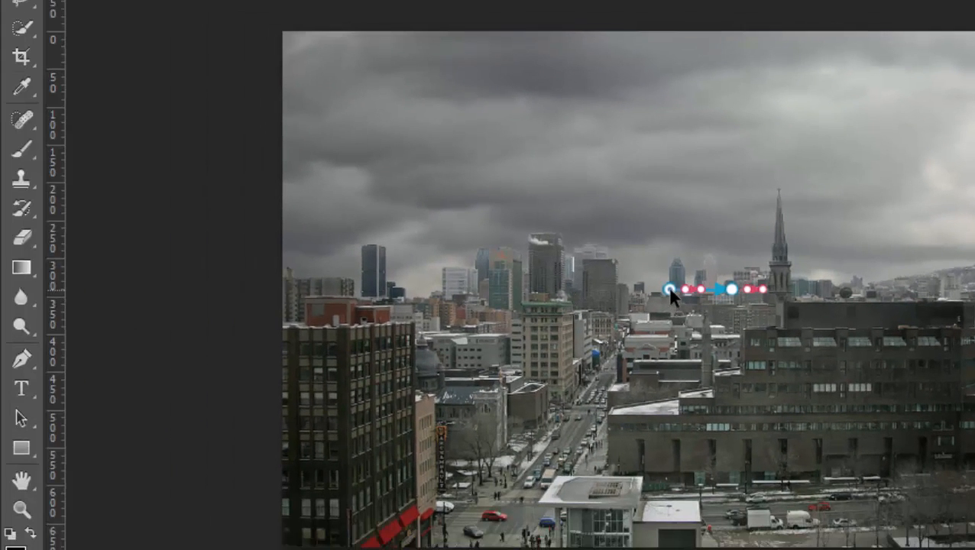
{"action": "left_click_drag", "start_coordinate": [664, 292], "coordinate": [283, 167]}
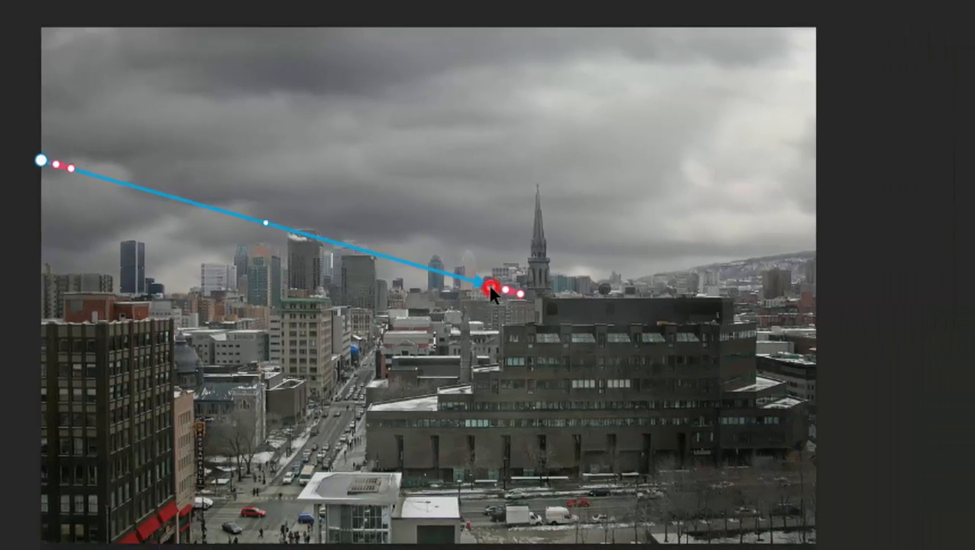
{"action": "left_click", "coordinate": [489, 285]}
{"action": "left_click_drag", "start_coordinate": [514, 281], "coordinate": [817, 156]}
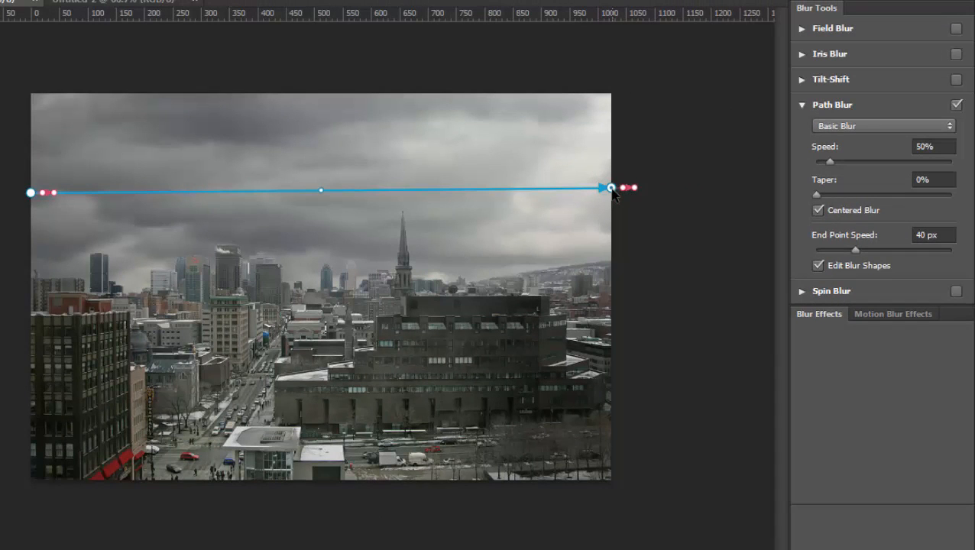
{"action": "left_click_drag", "start_coordinate": [612, 191], "coordinate": [611, 188]}
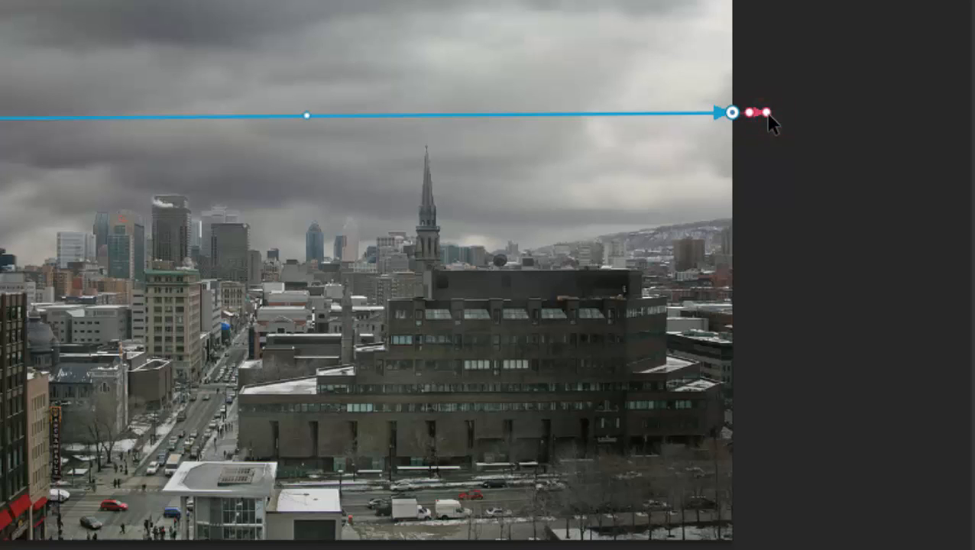
Swing the blur shape arrow at the path's right end diagonally down-left and lengthen it toward the horizon near the church spire.
{"action": "left_click_drag", "start_coordinate": [767, 115], "coordinate": [671, 198]}
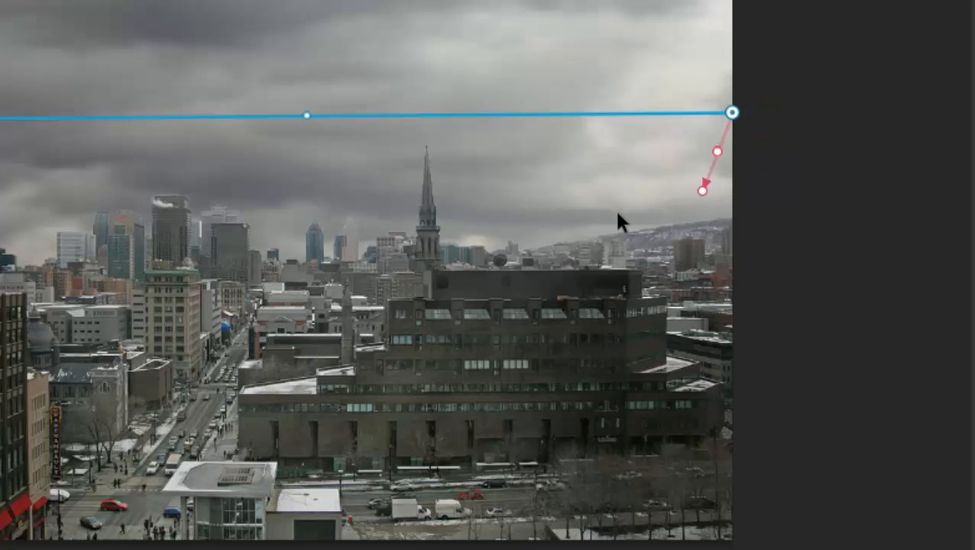
{"action": "left_click_drag", "start_coordinate": [561, 227], "coordinate": [522, 238]}
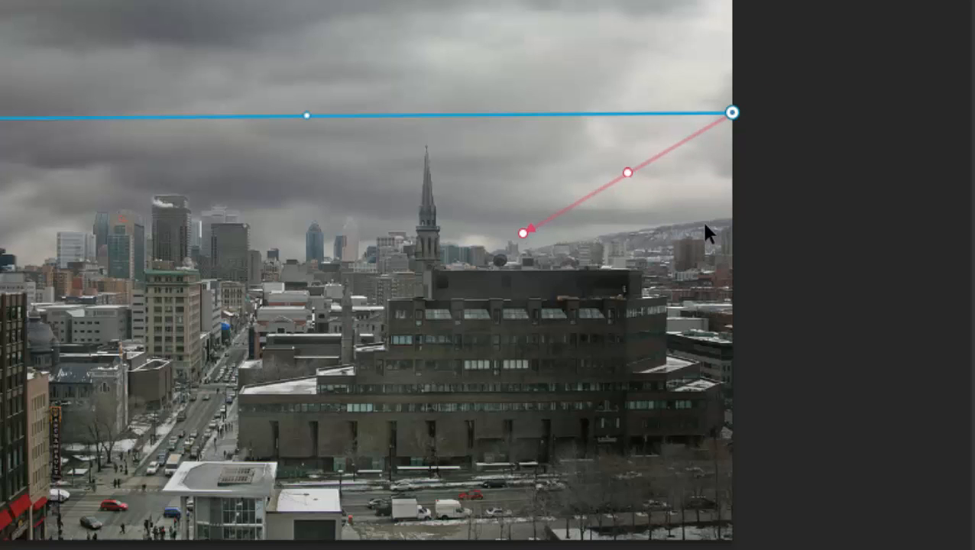
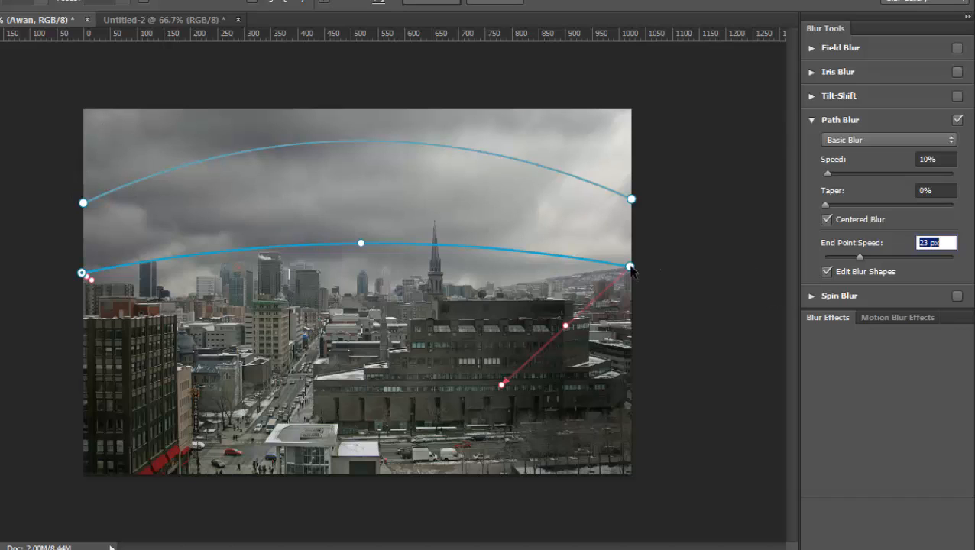
Set the end point speed of the lower blur path's right end to 18 px and apply the Path Blur.
{"action": "left_click", "coordinate": [630, 267]}
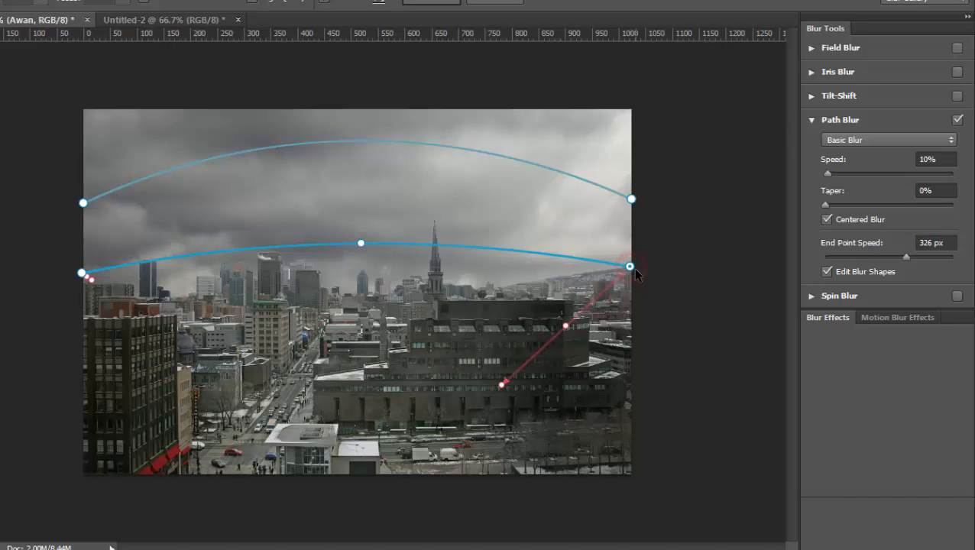
{"action": "left_click_drag", "start_coordinate": [907, 256], "coordinate": [852, 257]}
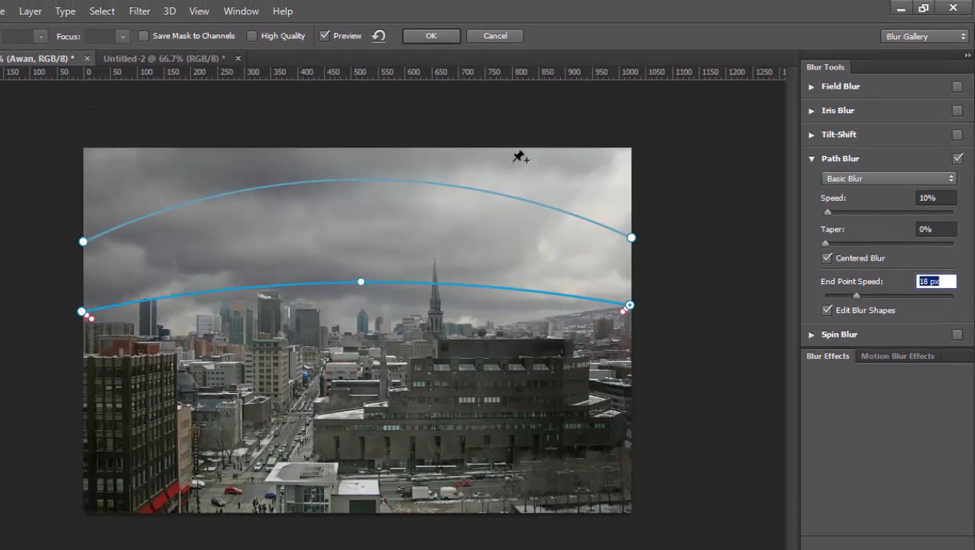
{"action": "left_click", "coordinate": [426, 38]}
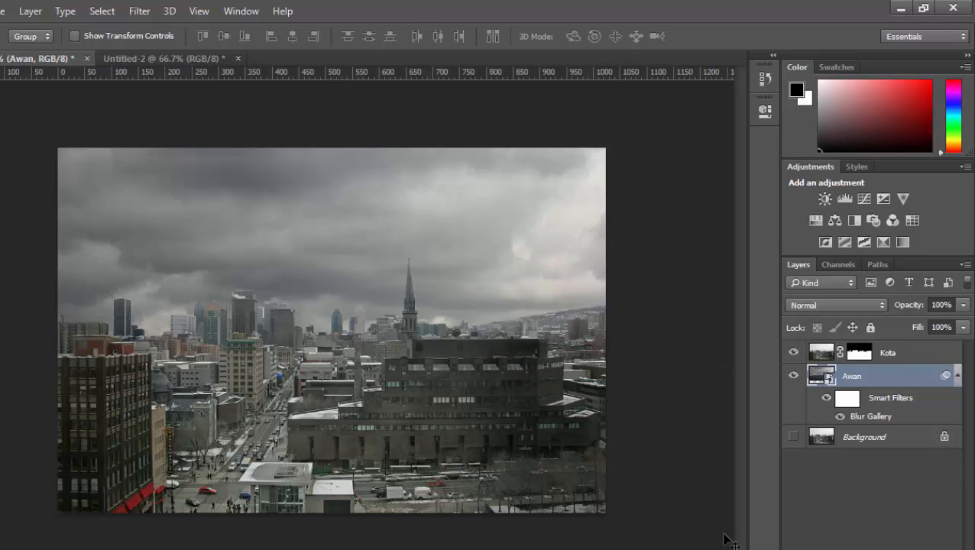
Compare the Awan layer with and without its Blur Gallery filter, and set the upper path's blur speed to 16%.
{"action": "left_click", "coordinate": [842, 417]}
{"action": "left_click", "coordinate": [842, 416]}
{"action": "double_click", "coordinate": [879, 417]}
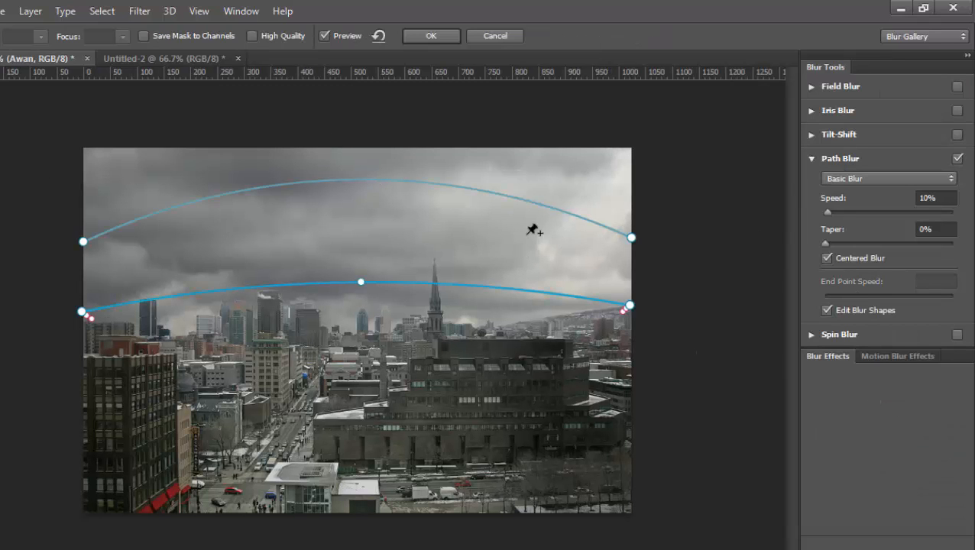
{"action": "left_click", "coordinate": [357, 180]}
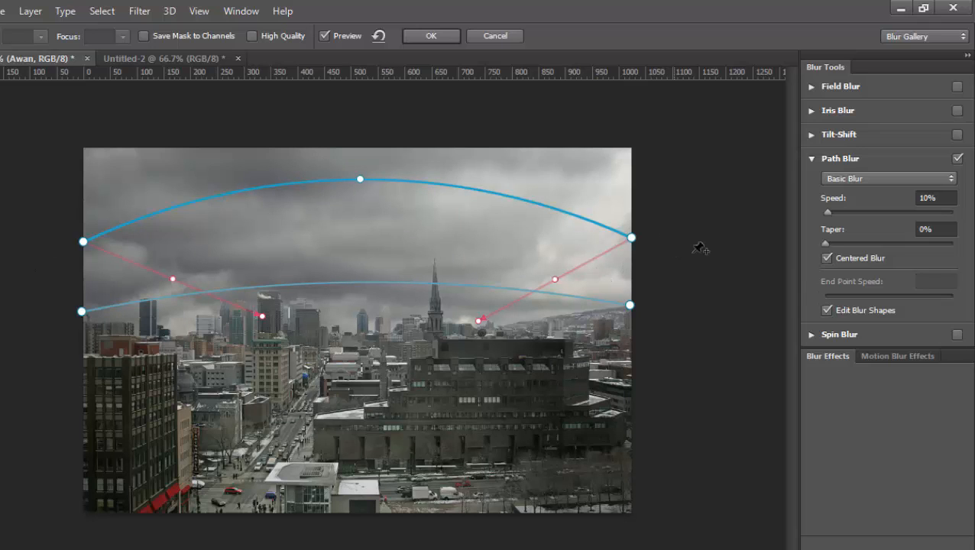
{"action": "left_click_drag", "start_coordinate": [828, 213], "coordinate": [830, 215]}
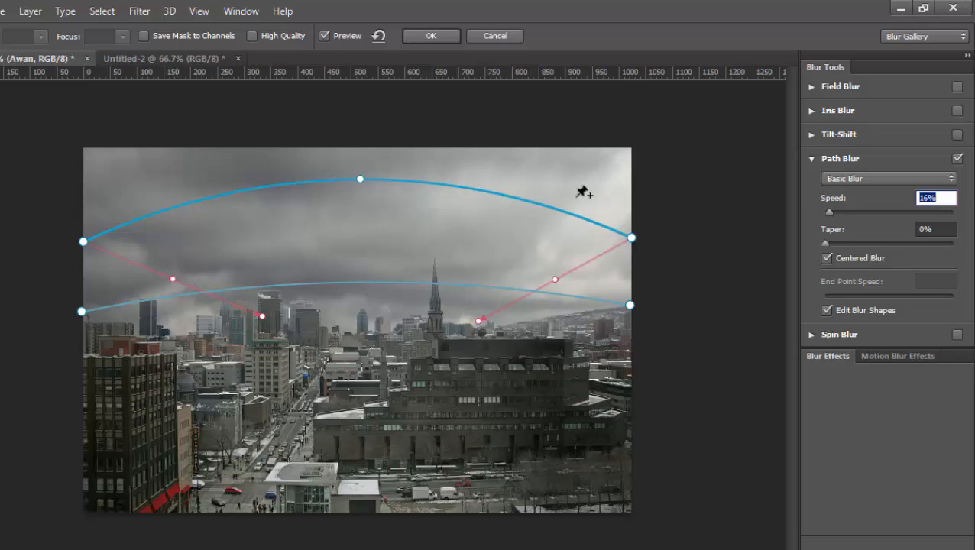
{"action": "left_click", "coordinate": [430, 36]}
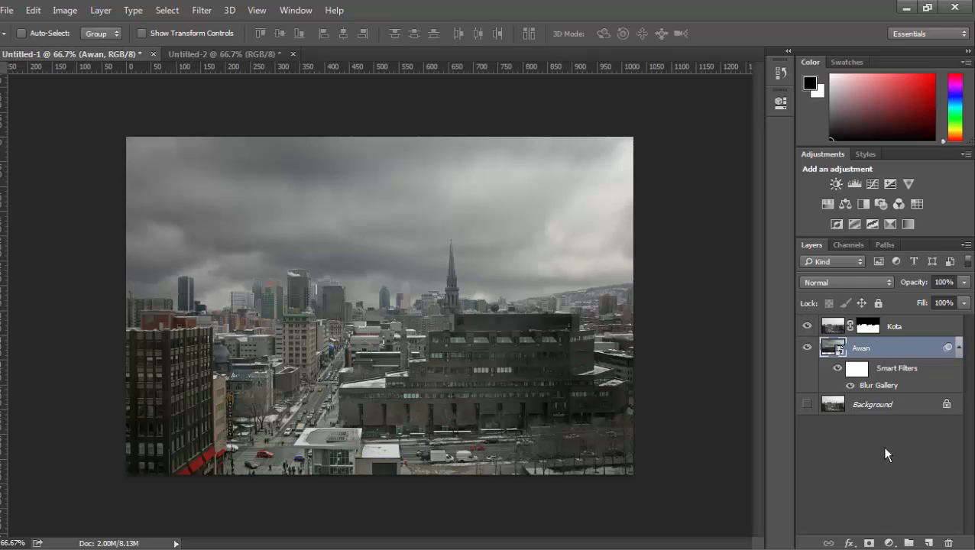
Add a Curves adjustment layer directly above Awan and set its blend mode to Luminosity.
{"action": "left_click", "coordinate": [888, 543]}
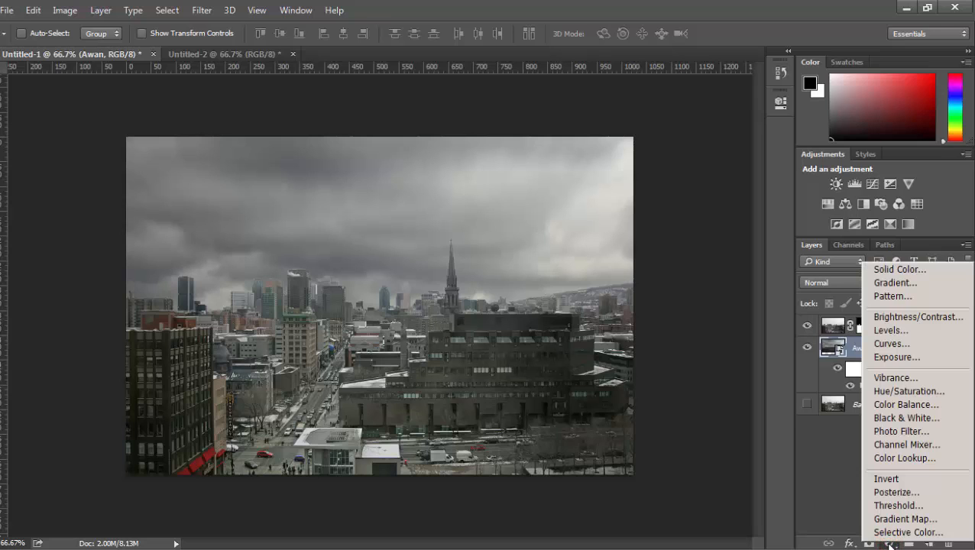
{"action": "left_click", "coordinate": [922, 342]}
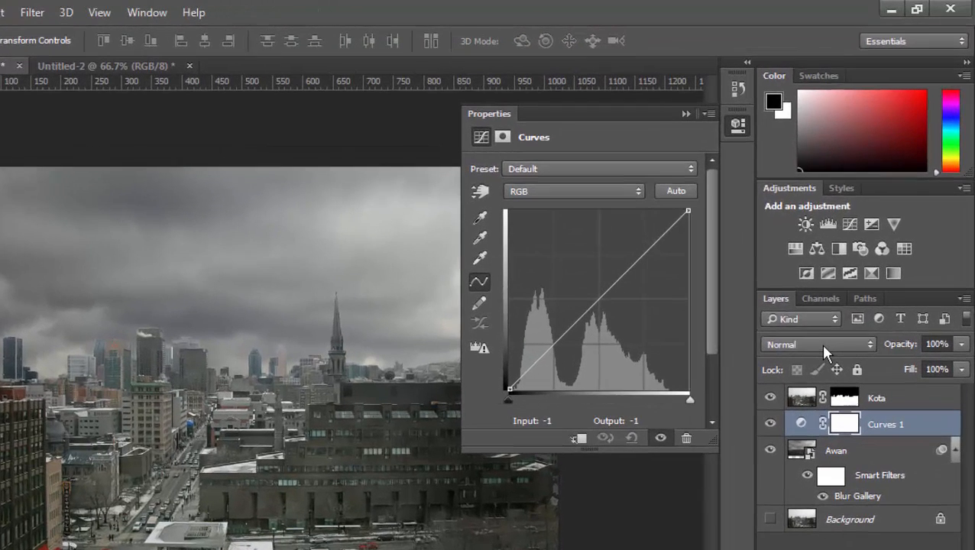
{"action": "left_click", "coordinate": [846, 282]}
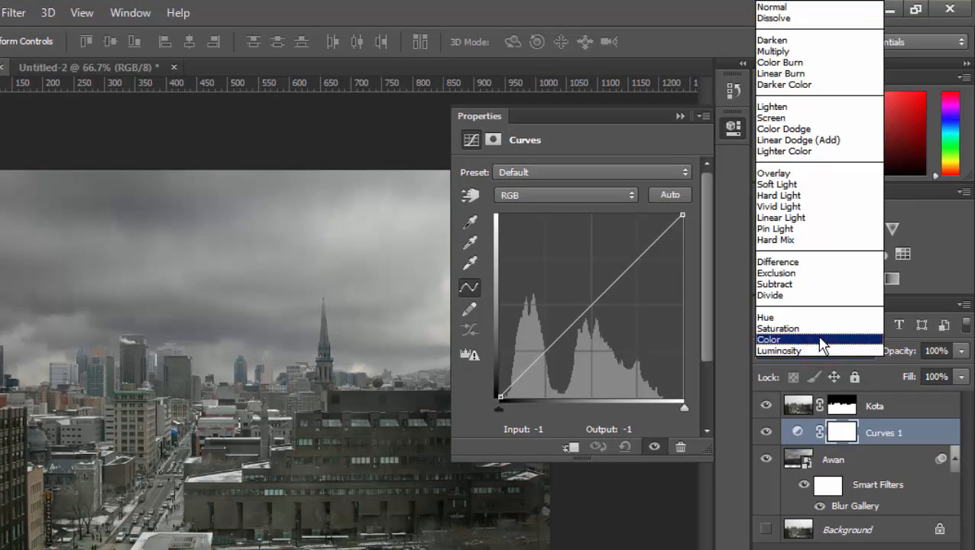
{"action": "left_click", "coordinate": [823, 350]}
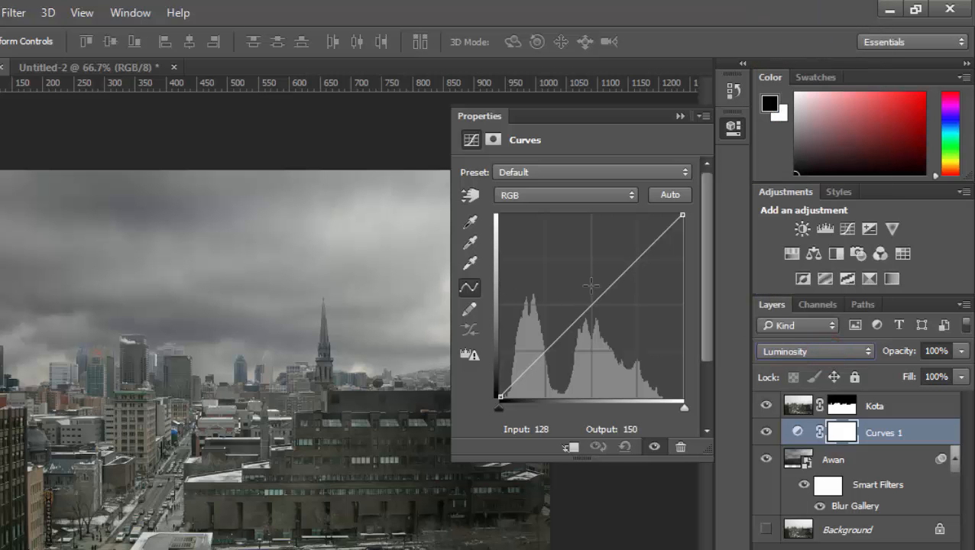
Shape the cloud curve into an S with highlights at input 177, output 189 and shadows at input 97, output 65.
{"action": "left_click_drag", "start_coordinate": [630, 265], "coordinate": [627, 261]}
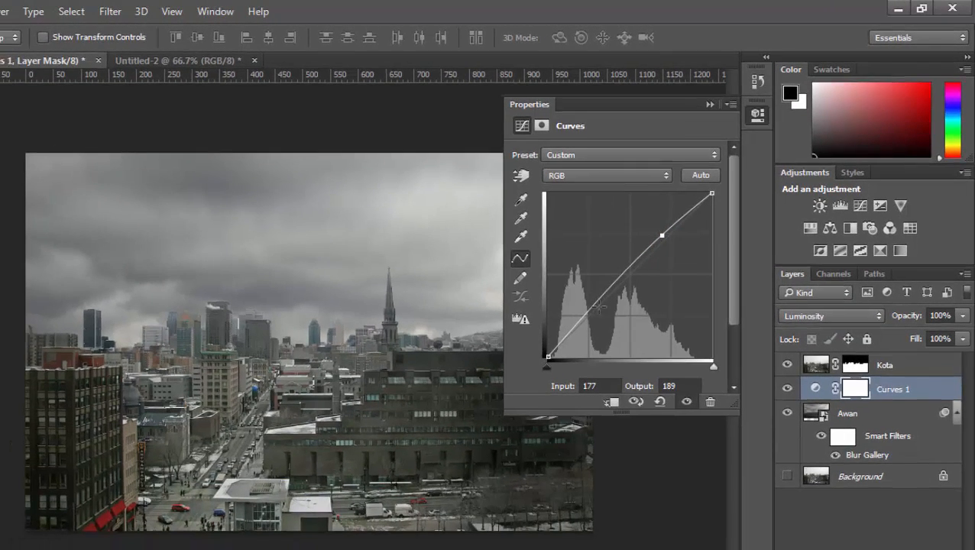
{"action": "mouse_move", "coordinate": [599, 307]}
{"action": "left_mouse_down"}
{"action": "mouse_move", "coordinate": [597, 320]}
{"action": "mouse_move", "coordinate": [611, 315]}
{"action": "left_mouse_up"}
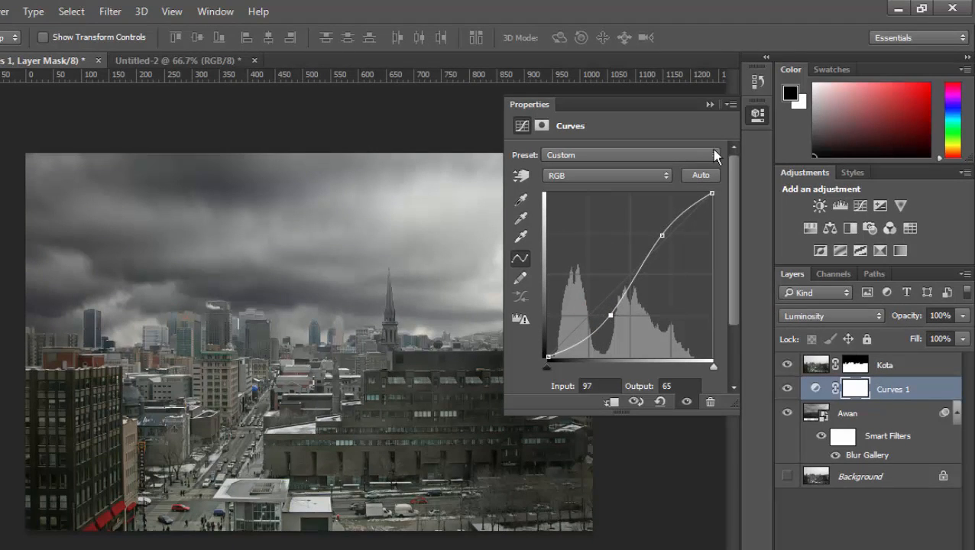
{"action": "left_click", "coordinate": [756, 115]}
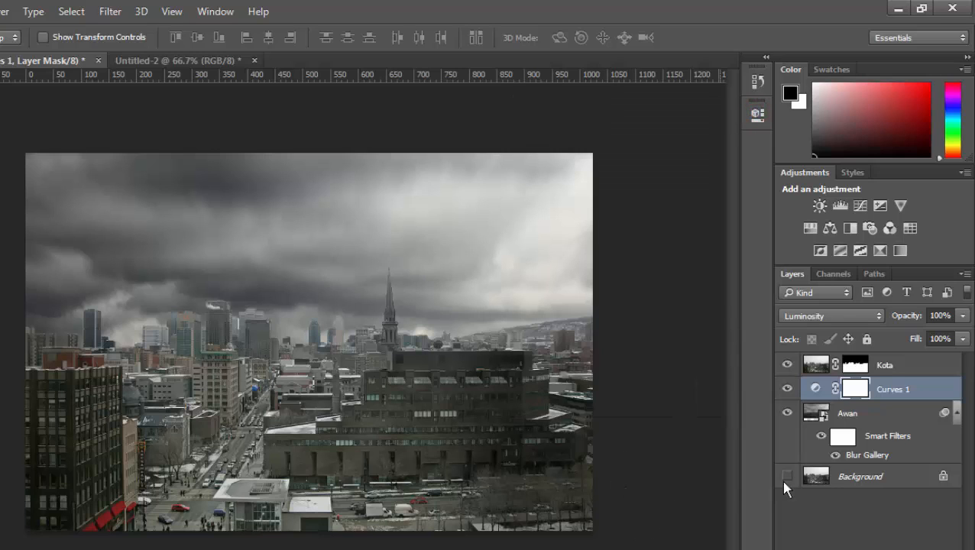
Rename the Curves layer above Awan as Cloud contrast.
{"action": "double_click", "coordinate": [892, 389]}
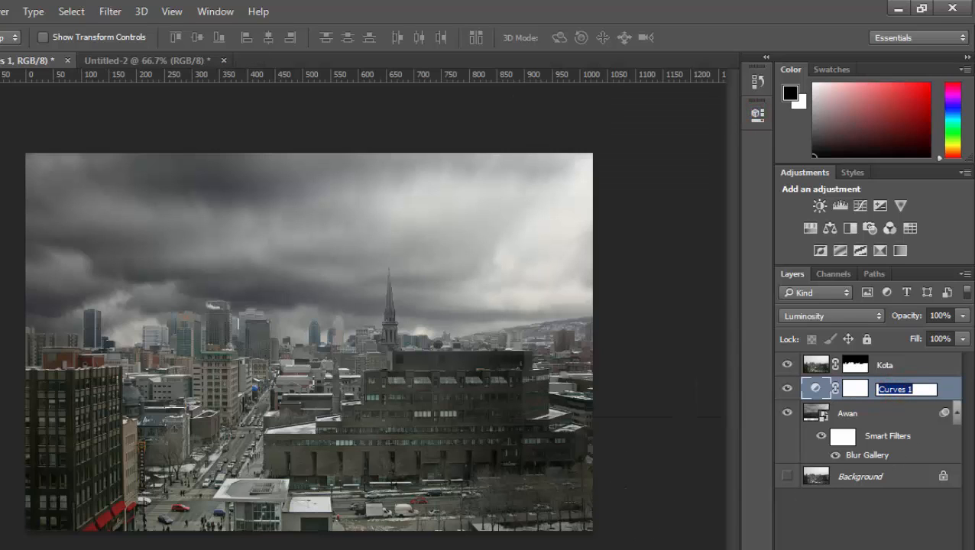
{"action": "type", "text": "Cloud contrast"}
{"action": "key", "text": "Return"}
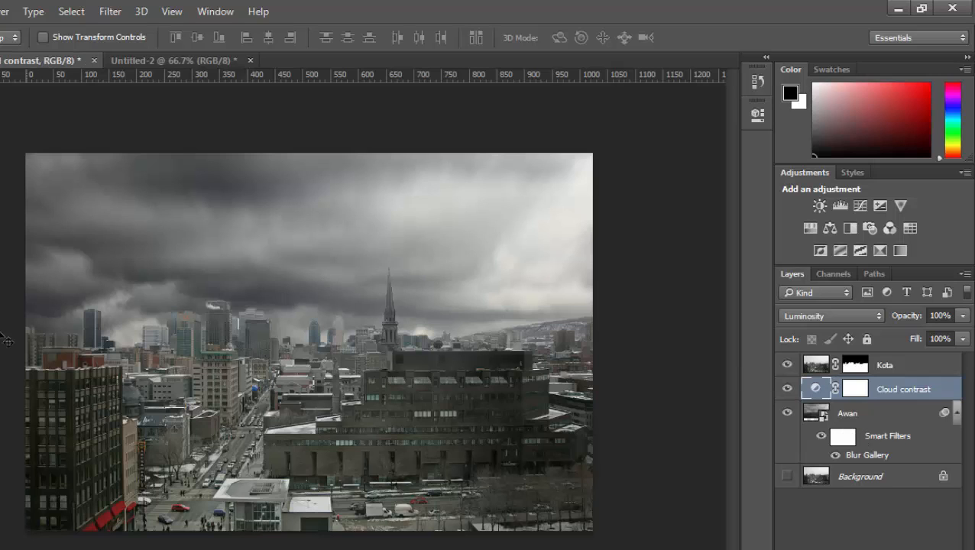
Add a second Curves adjustment layer above the Kota layer and set its blend mode to Luminosity.
{"action": "left_click", "coordinate": [912, 367]}
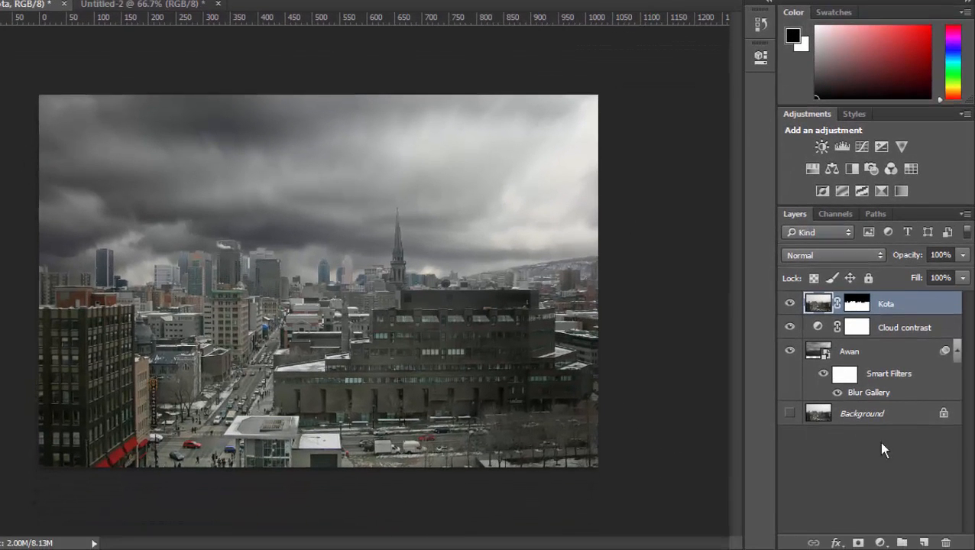
{"action": "left_click", "coordinate": [879, 543]}
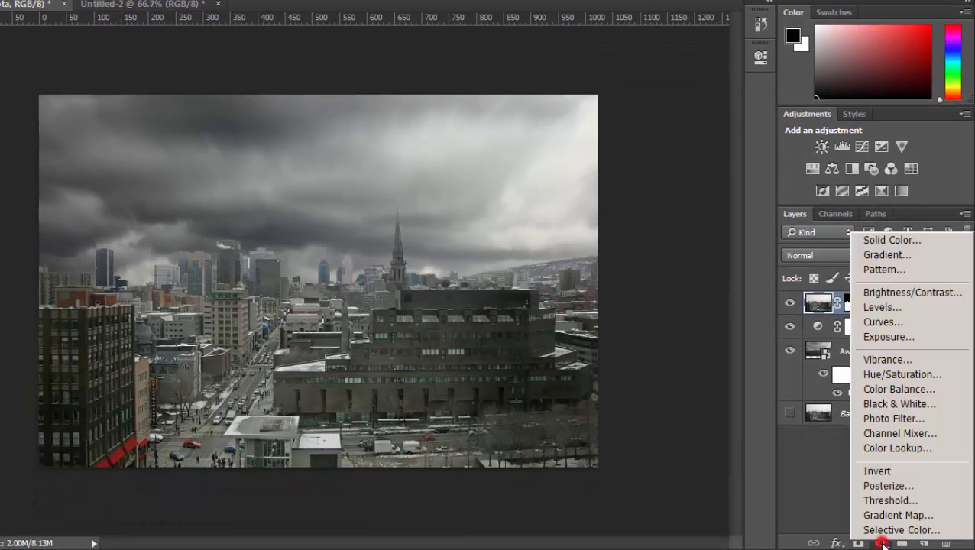
{"action": "left_click", "coordinate": [905, 328]}
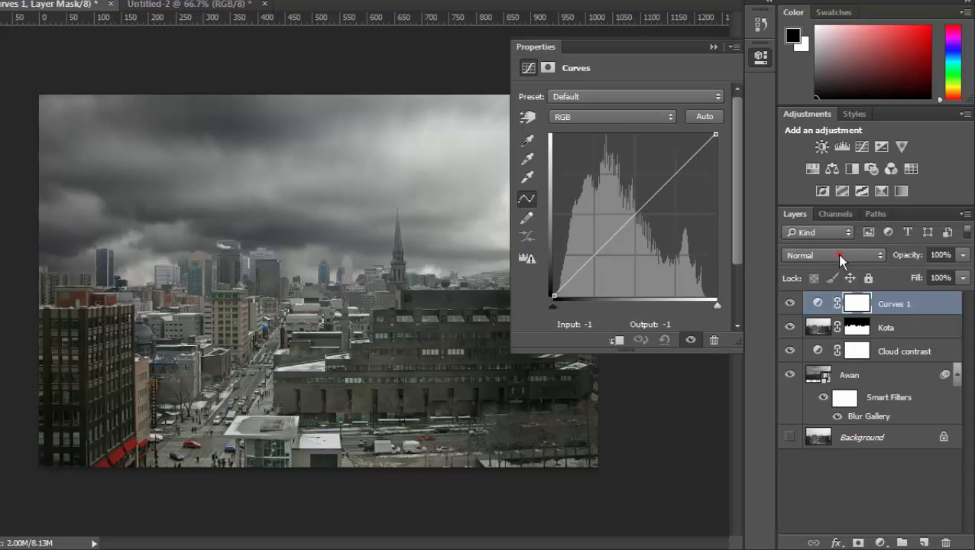
{"action": "left_click", "coordinate": [838, 257]}
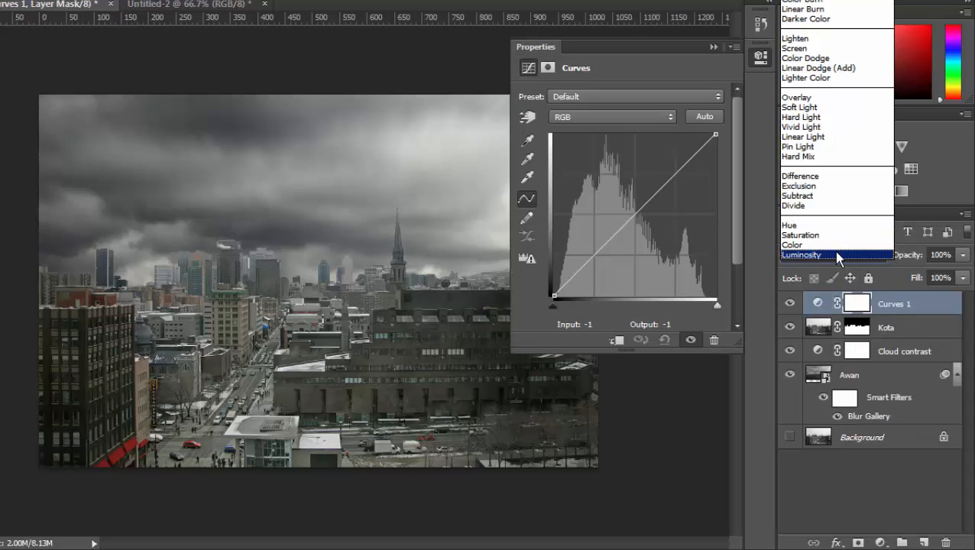
{"action": "left_click", "coordinate": [836, 254]}
Rename the Curves layer above Kota as Overall contrast.
{"action": "double_click", "coordinate": [894, 304]}
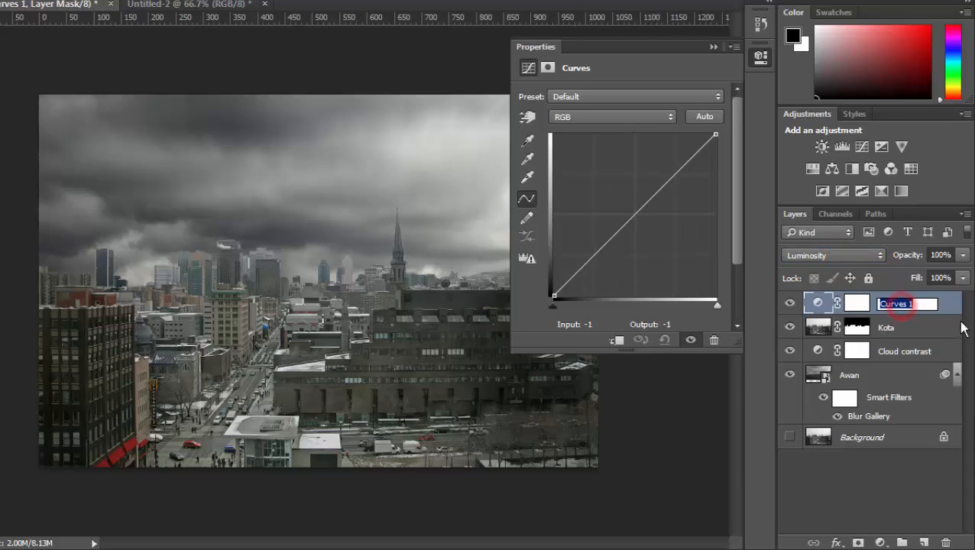
{"action": "type", "text": "Overal"}
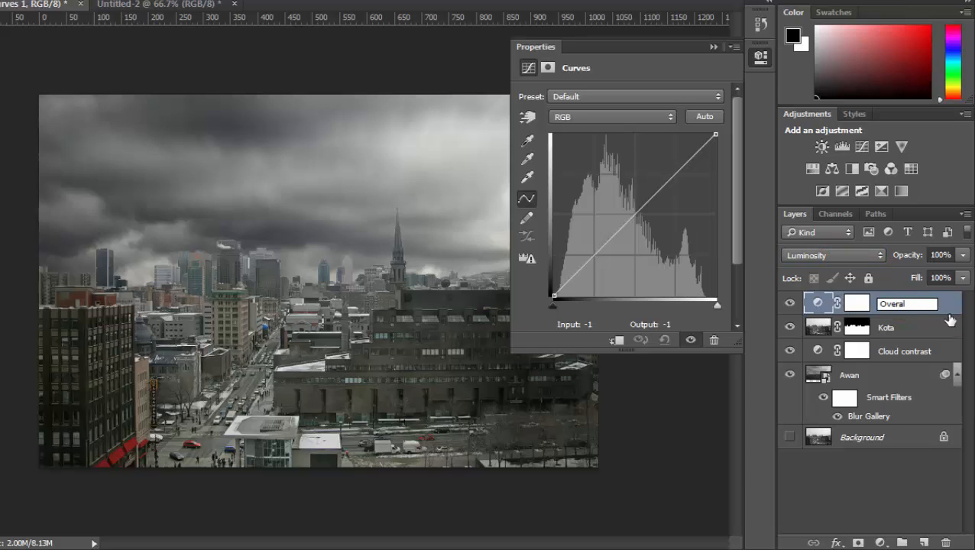
{"action": "key", "text": "Return"}
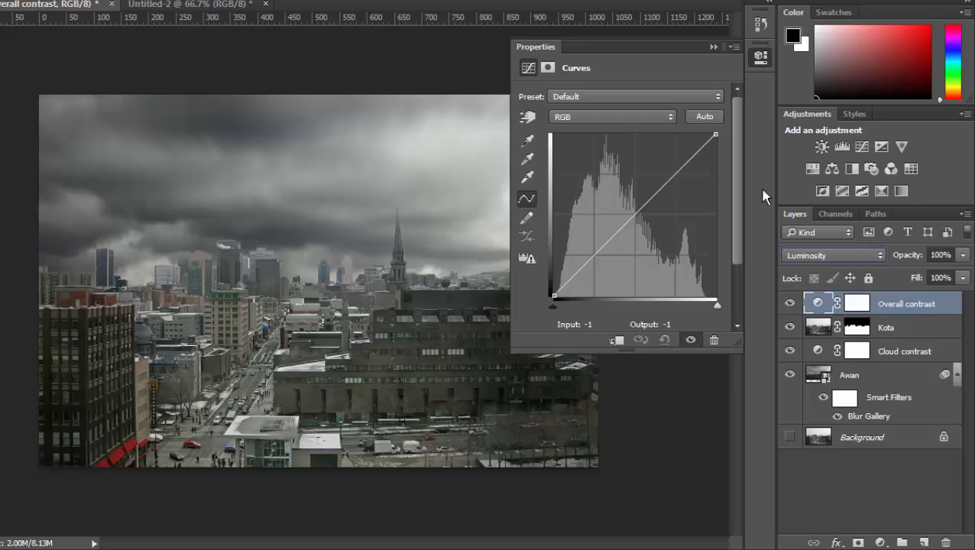
Give Overall contrast a slight S-curve with points at input 186, output 190 and input 62, output 56.
{"action": "left_click", "coordinate": [672, 175]}
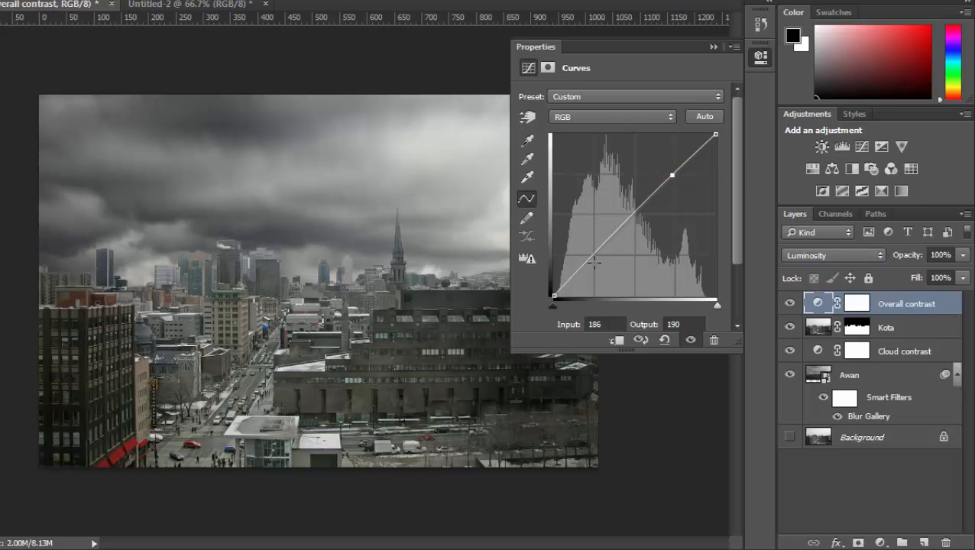
{"action": "left_click_drag", "start_coordinate": [594, 260], "coordinate": [593, 259]}
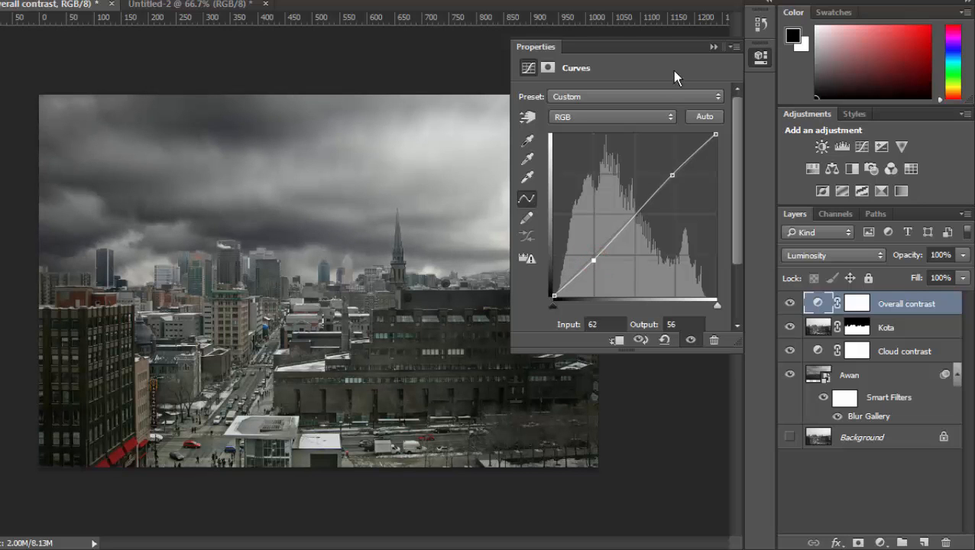
{"action": "left_click", "coordinate": [761, 55]}
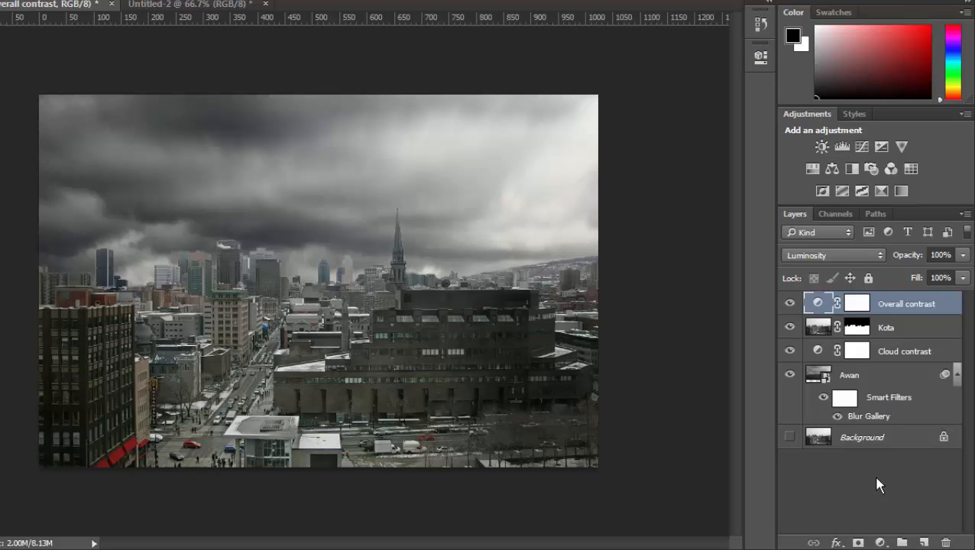
Add a Curves adjustment layer named Color grade above Overall contrast and set its blend mode to Color.
{"action": "left_click", "coordinate": [881, 542]}
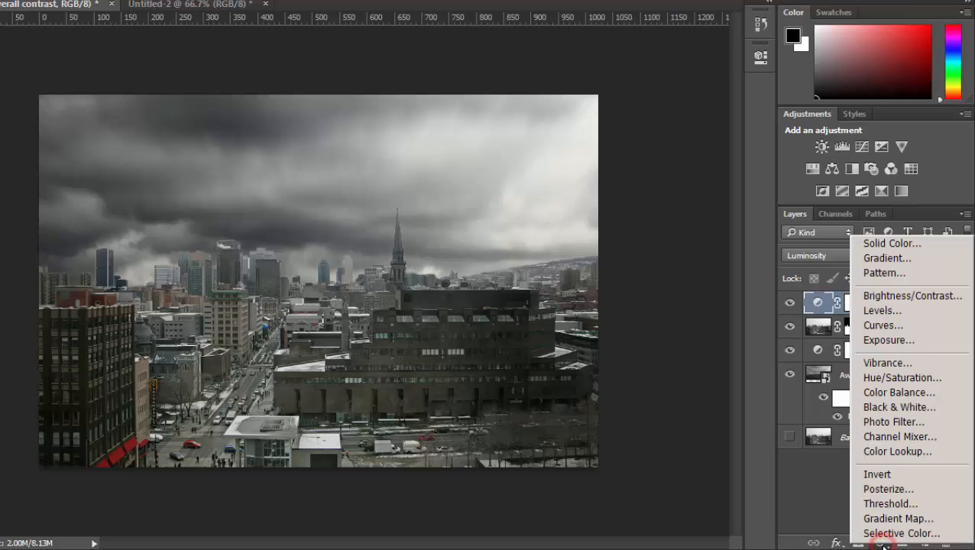
{"action": "left_click", "coordinate": [907, 326]}
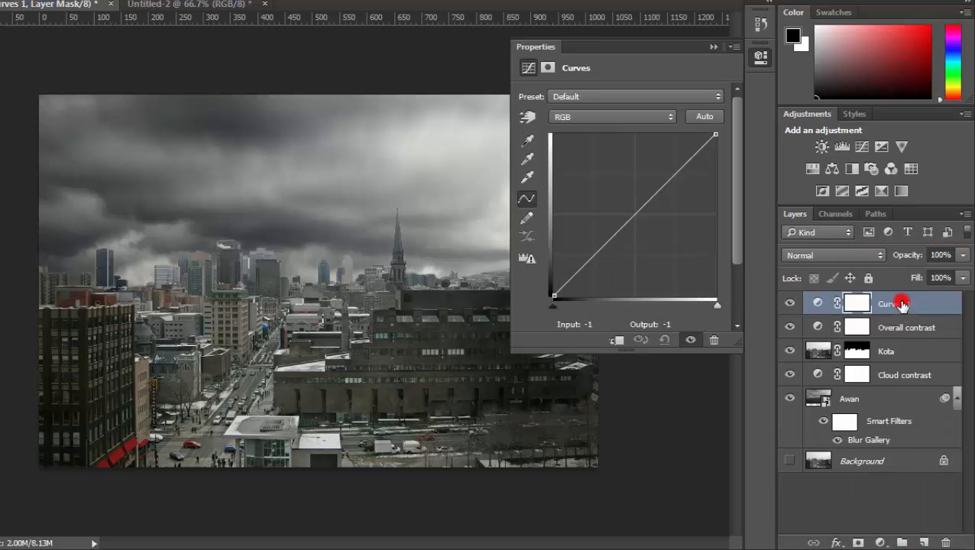
{"action": "double_click", "coordinate": [902, 304]}
{"action": "type", "text": "Col"}
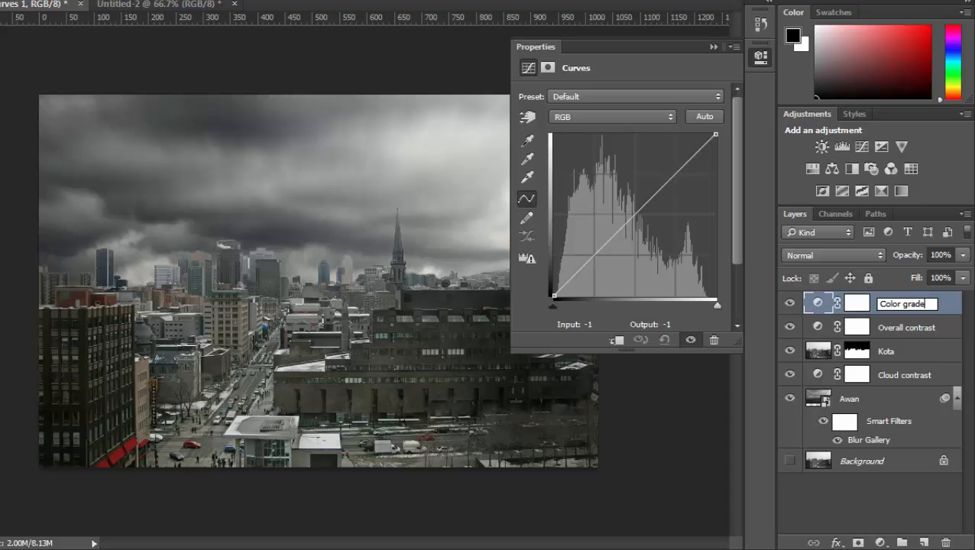
{"action": "type", "text": "or grade"}
{"action": "left_click", "coordinate": [816, 302]}
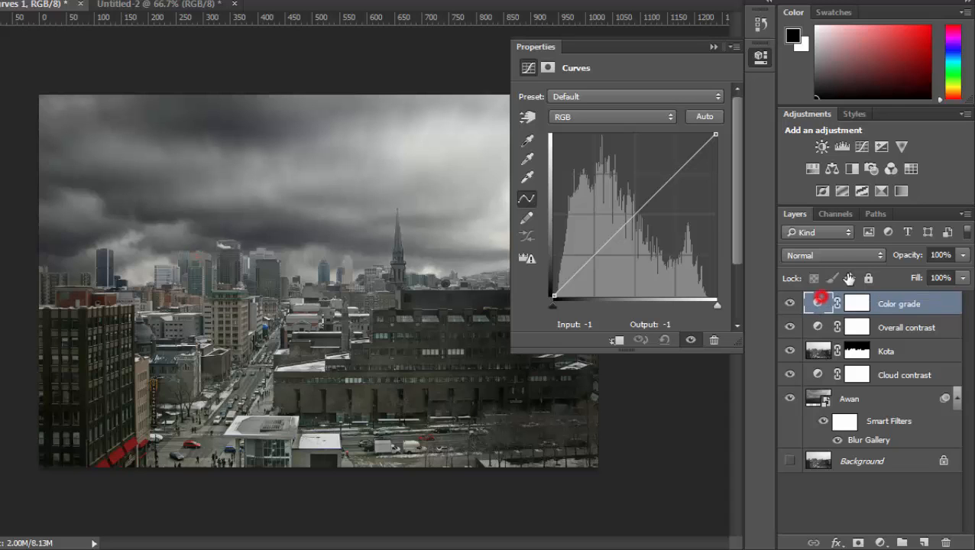
{"action": "left_click", "coordinate": [848, 259]}
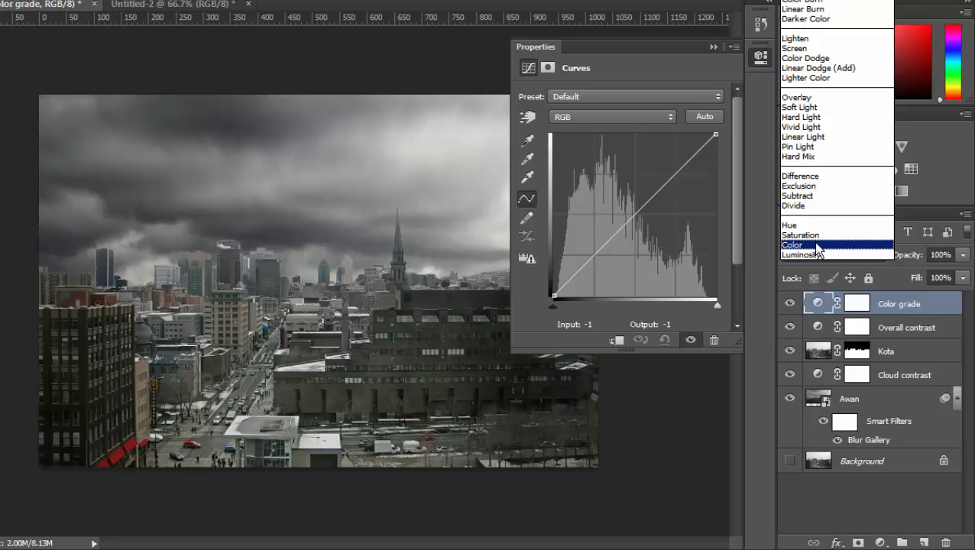
{"action": "left_click", "coordinate": [816, 245]}
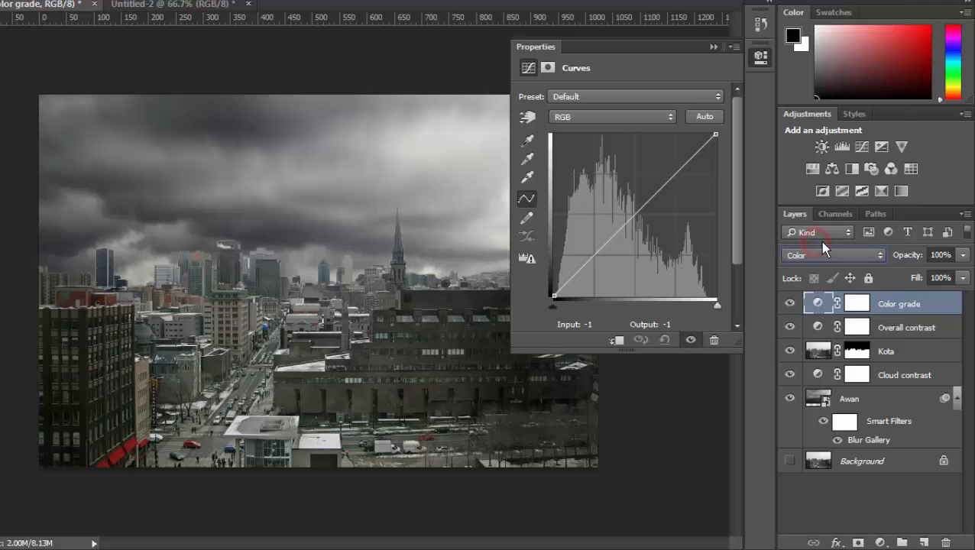
On the Color grade Blue curve, set the white endpoint to output 250 and add points at input 50, output 63 and input 193, output 178.
{"action": "left_click", "coordinate": [602, 116]}
{"action": "left_click", "coordinate": [605, 116]}
{"action": "left_click", "coordinate": [618, 117]}
{"action": "left_click", "coordinate": [623, 117]}
{"action": "left_click", "coordinate": [621, 117]}
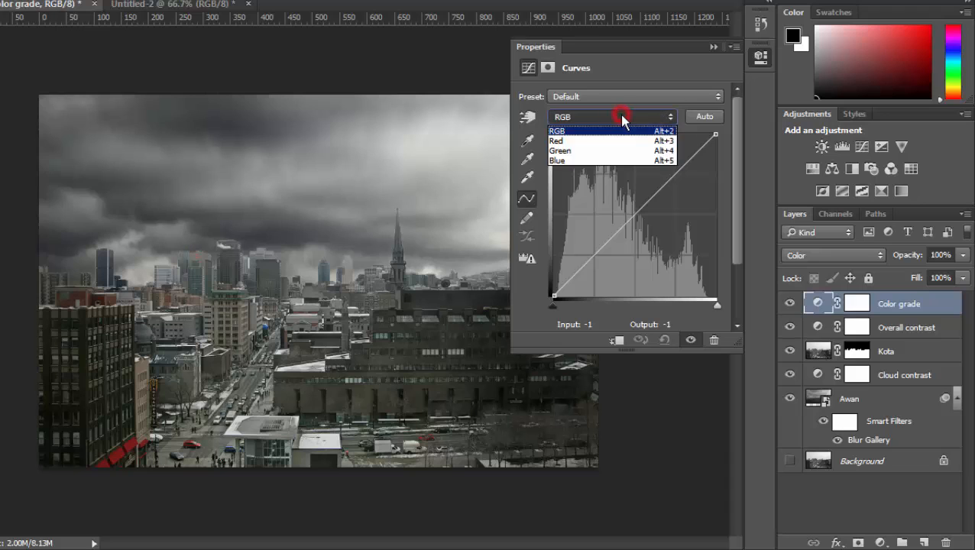
{"action": "left_click", "coordinate": [599, 161]}
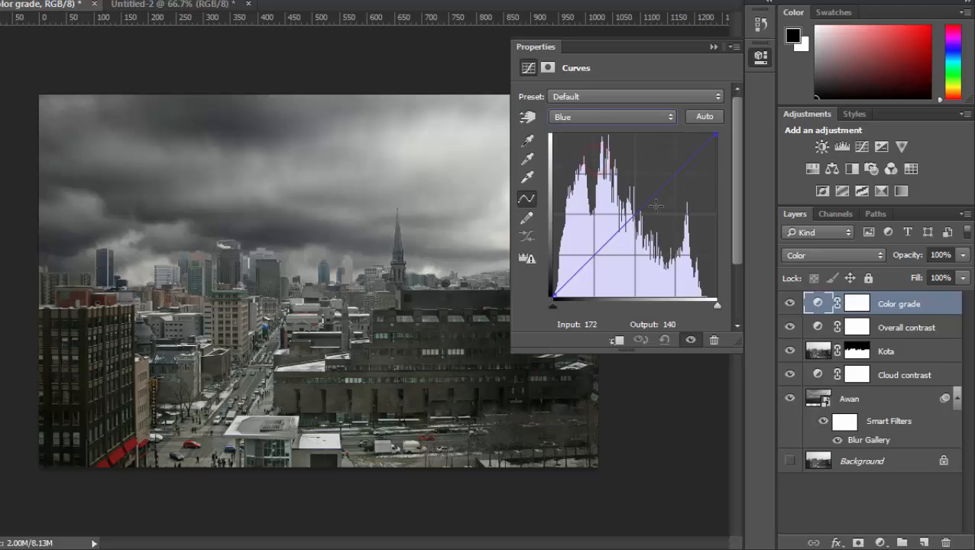
{"action": "left_click_drag", "start_coordinate": [716, 135], "coordinate": [717, 137]}
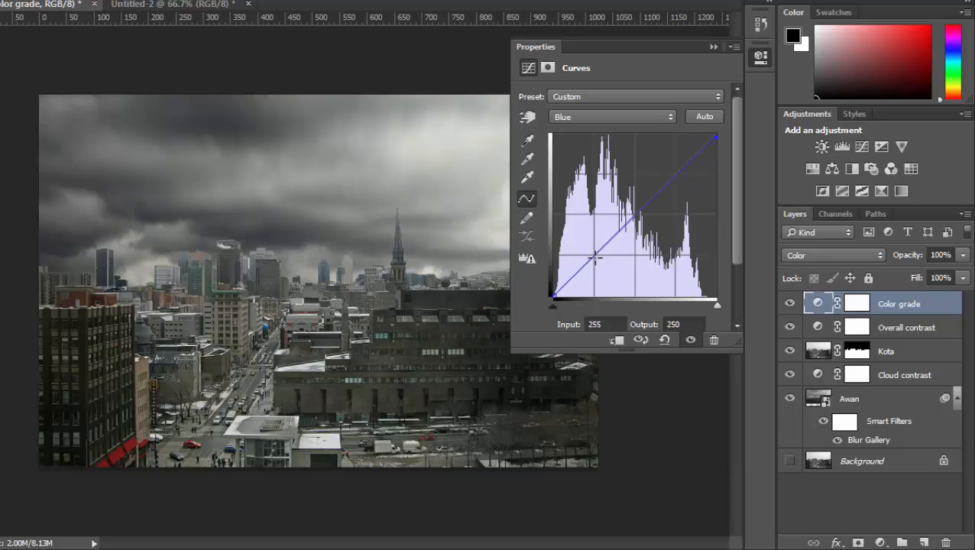
{"action": "left_click_drag", "start_coordinate": [589, 260], "coordinate": [594, 258]}
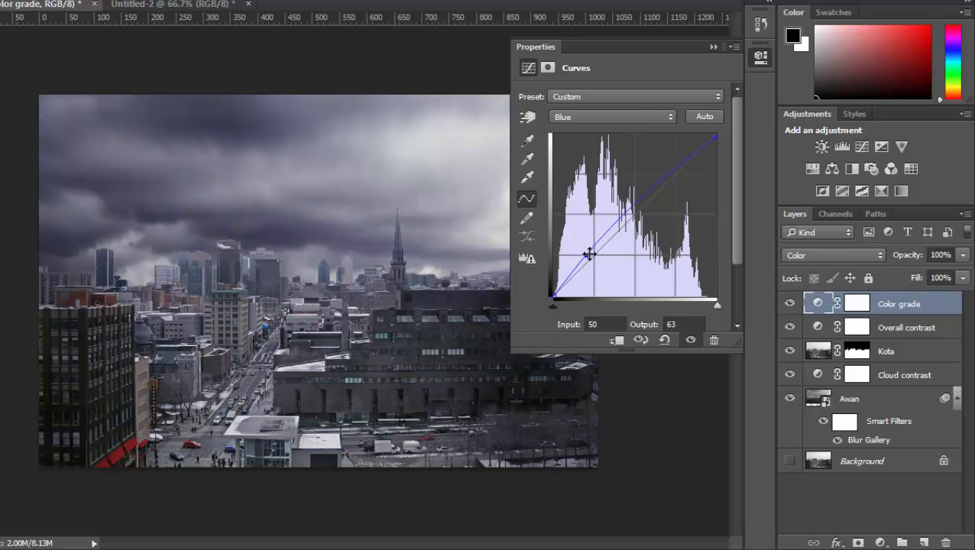
{"action": "left_click", "coordinate": [667, 176]}
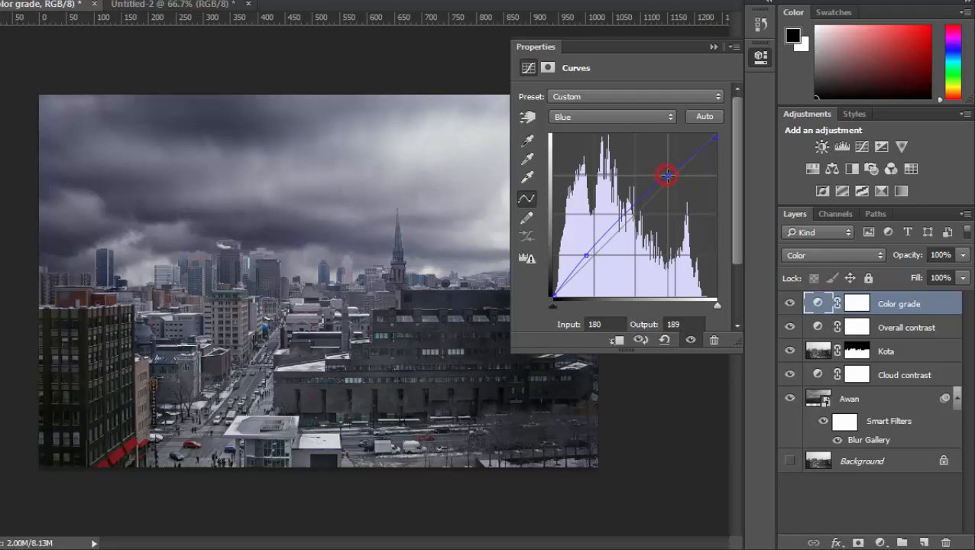
{"action": "left_click_drag", "start_coordinate": [667, 175], "coordinate": [675, 183]}
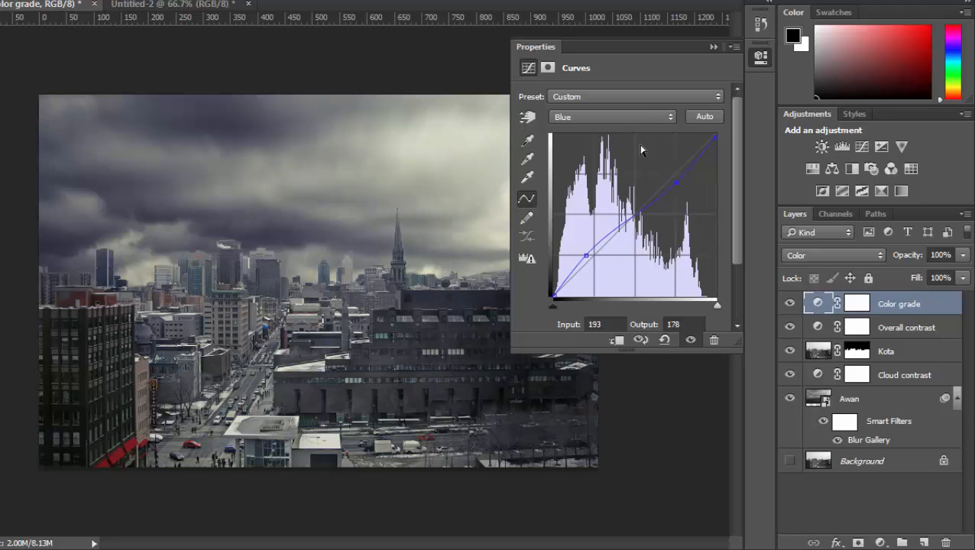
Shape the Color grade Red curve with points at input 190, output 198 and input 66, output 58.
{"action": "left_click", "coordinate": [644, 116]}
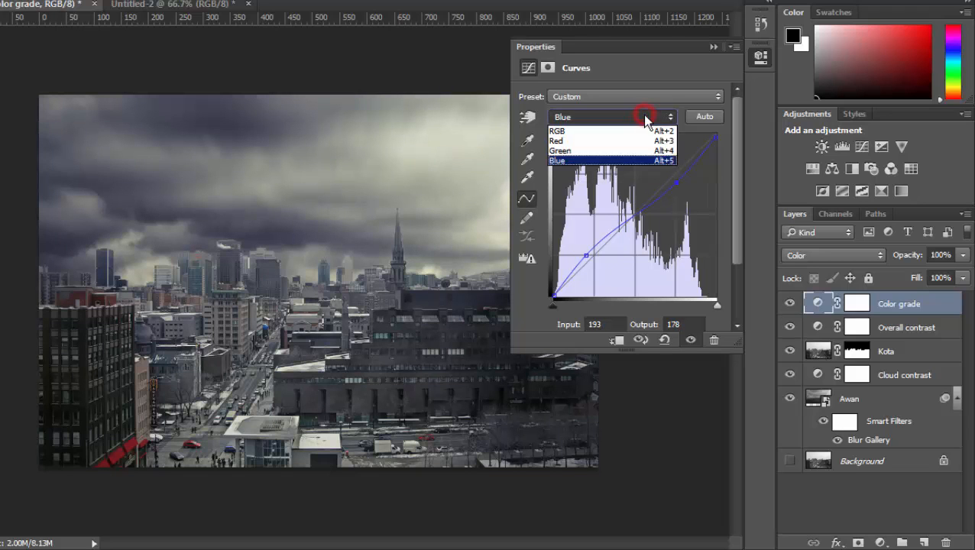
{"action": "left_click", "coordinate": [575, 141]}
{"action": "left_click", "coordinate": [676, 173]}
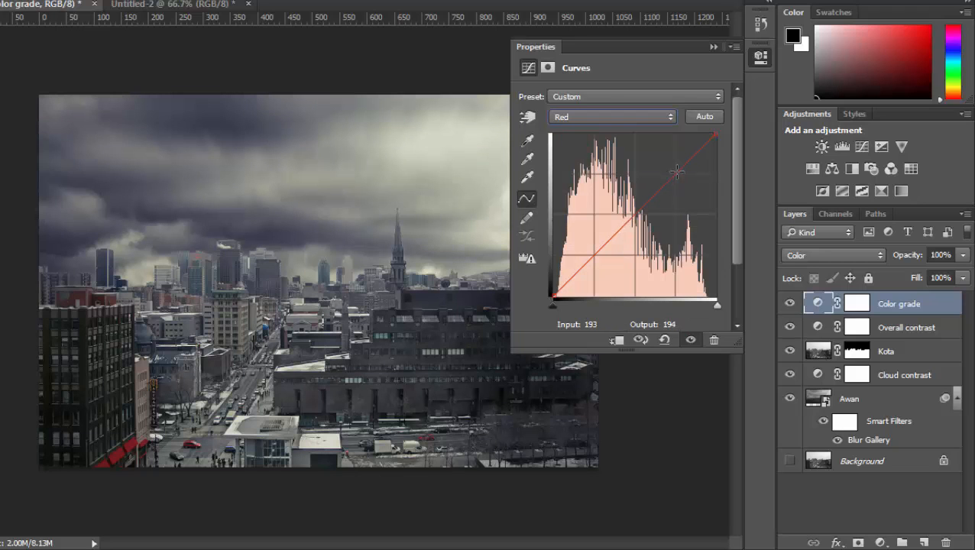
{"action": "left_click_drag", "start_coordinate": [676, 173], "coordinate": [673, 169]}
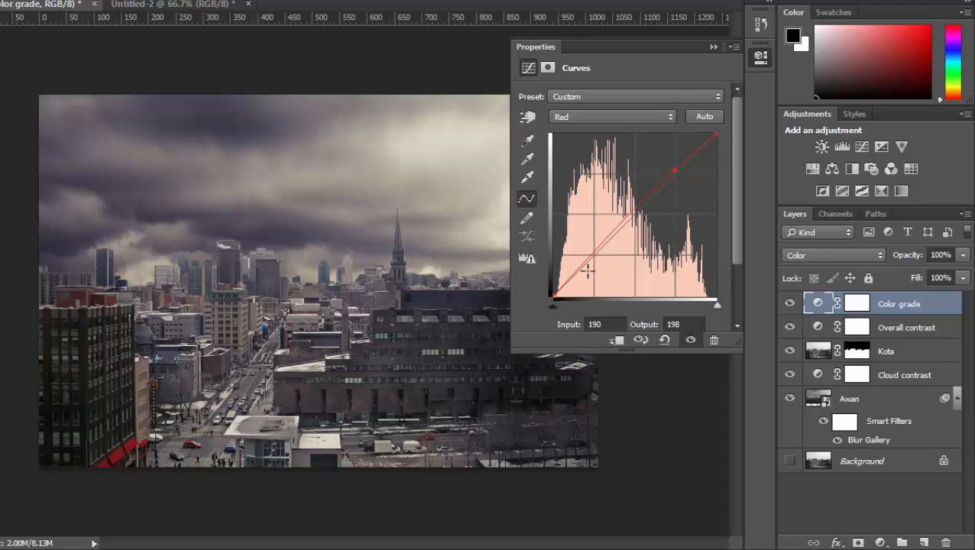
{"action": "left_click", "coordinate": [599, 248]}
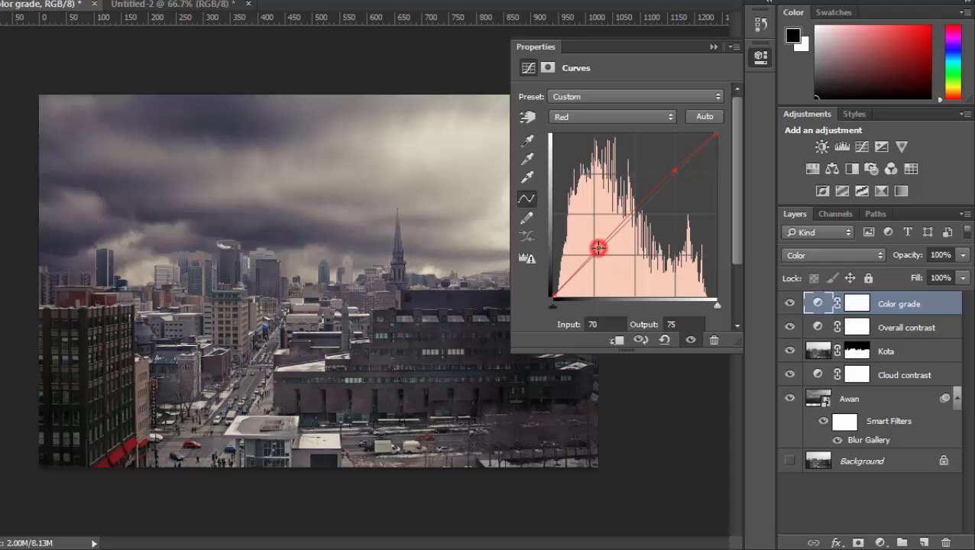
{"action": "left_click_drag", "start_coordinate": [599, 249], "coordinate": [598, 259]}
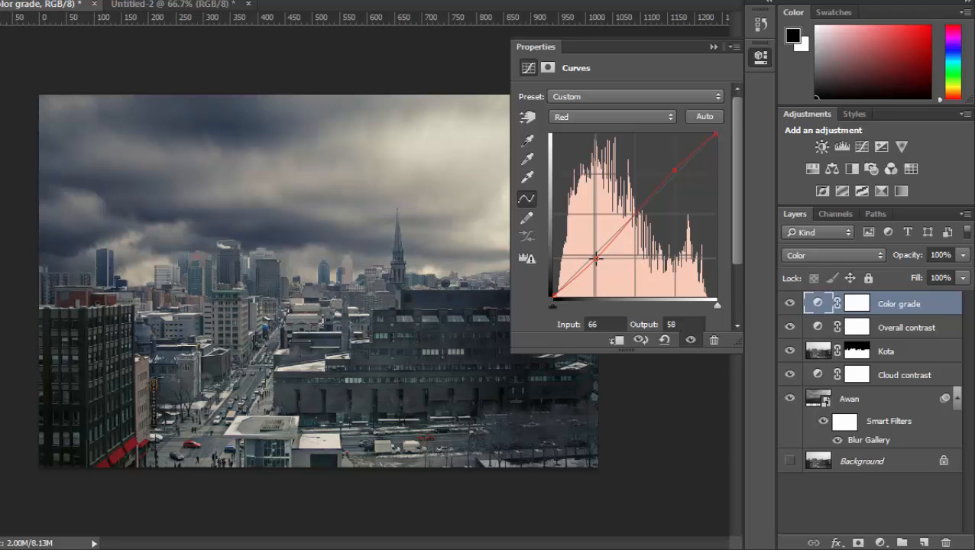
Lift the Color grade Green curve at input 125 to output 132 and close the curve settings.
{"action": "left_click", "coordinate": [628, 119]}
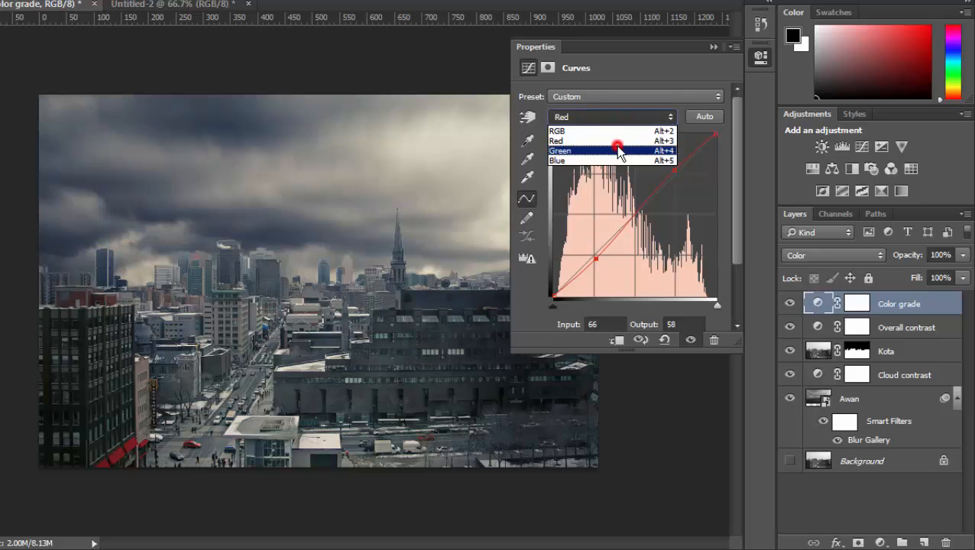
{"action": "left_click", "coordinate": [619, 151]}
{"action": "left_click_drag", "start_coordinate": [631, 213], "coordinate": [633, 213]}
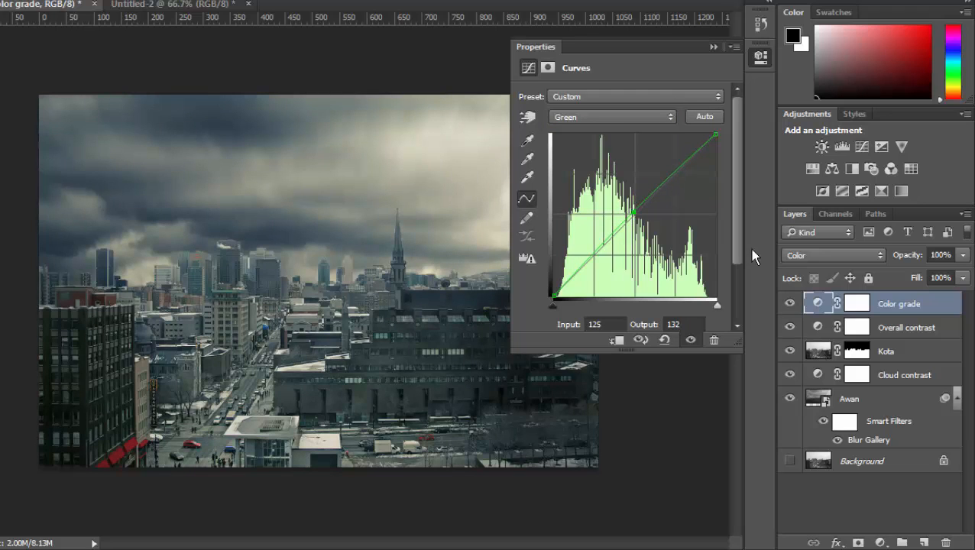
{"action": "left_click", "coordinate": [760, 56]}
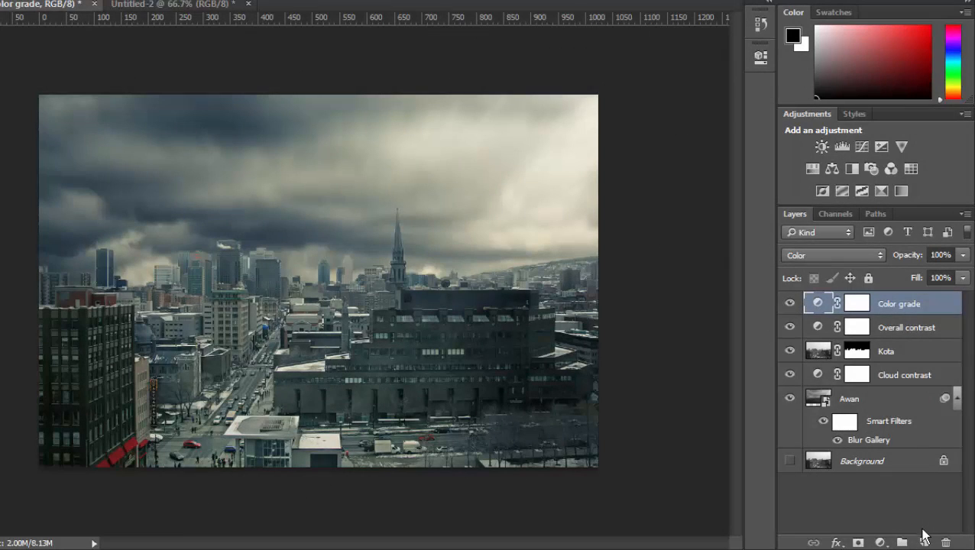
Create a layer named Noise above Color grade in Soft Light mode, filled with the neutral 50% gray.
{"action": "left_click", "coordinate": [924, 542], "text": "alt"}
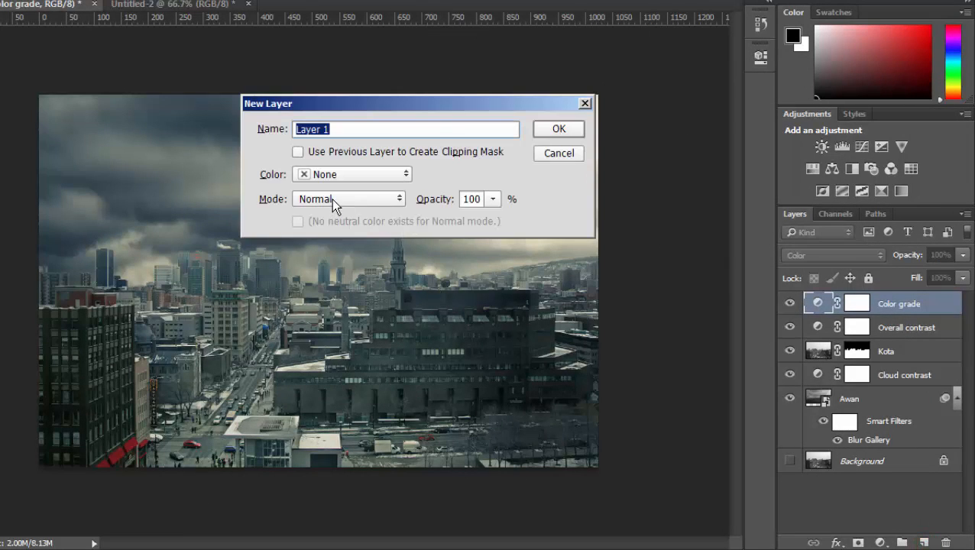
{"action": "left_click", "coordinate": [332, 199]}
{"action": "left_click", "coordinate": [345, 133]}
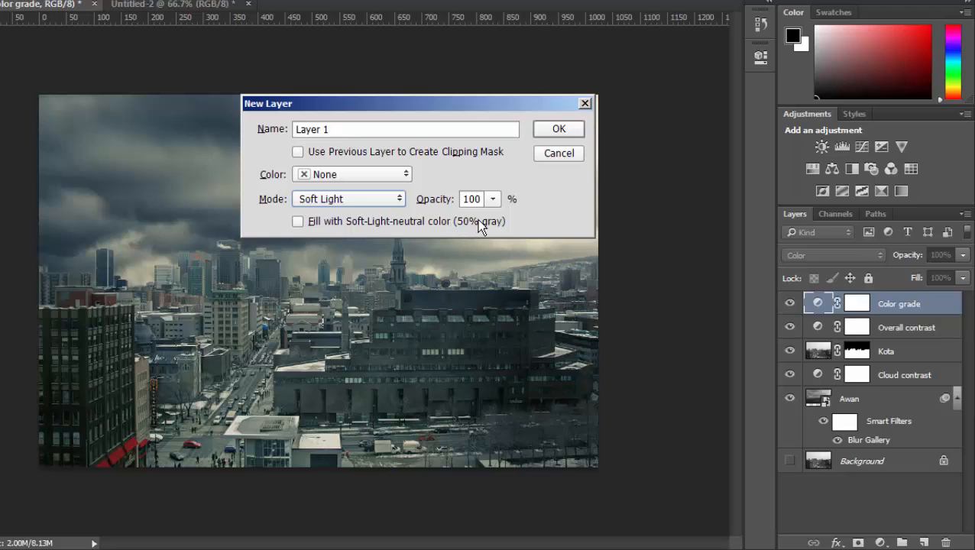
{"action": "left_click", "coordinate": [297, 221]}
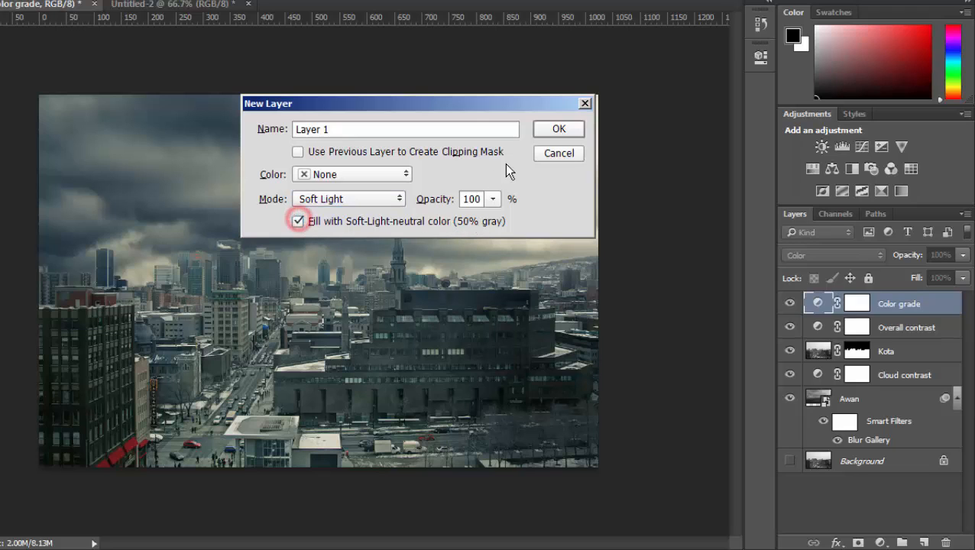
{"action": "left_click", "coordinate": [356, 127]}
{"action": "type", "text": "Noise"}
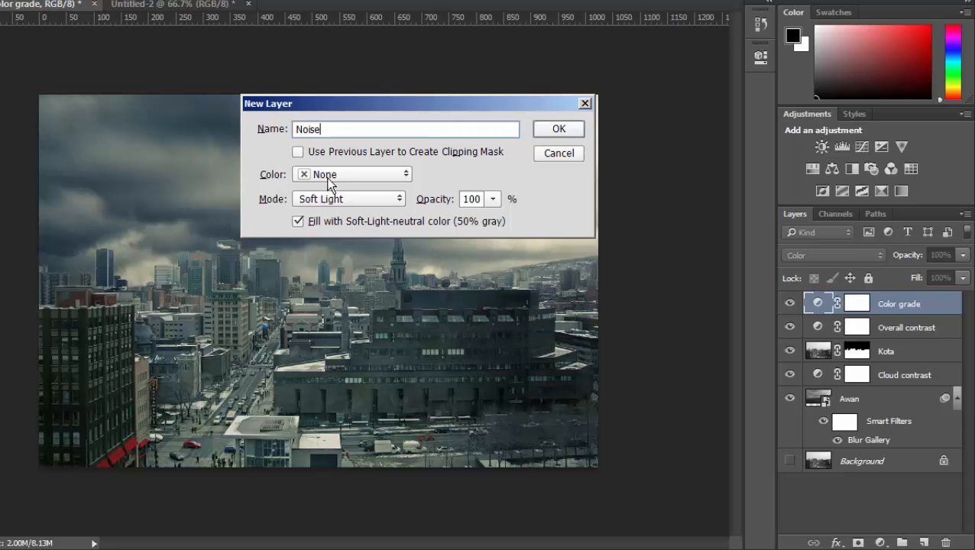
{"action": "left_click", "coordinate": [570, 128]}
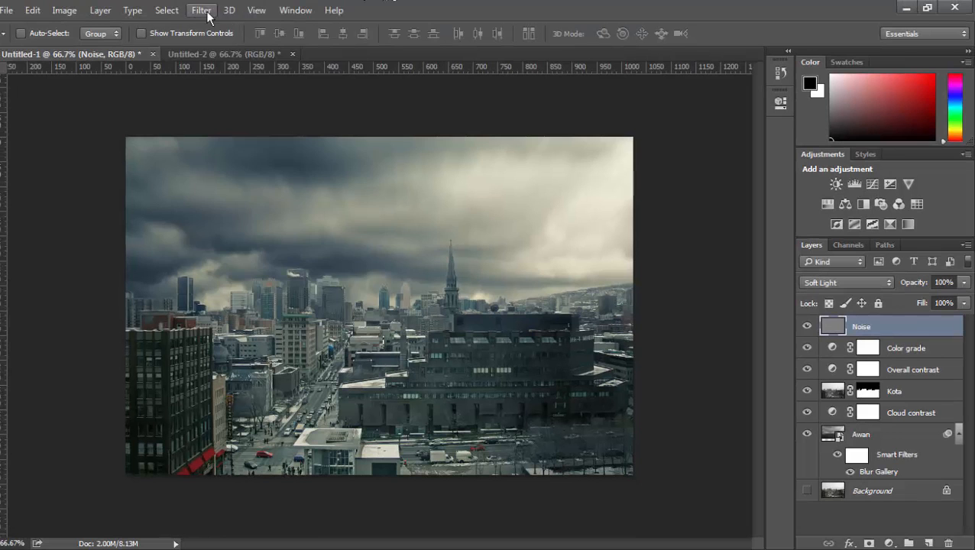
Apply a slight monochromatic Add Noise filter with Gaussian distribution to the Noise layer.
{"action": "left_click", "coordinate": [208, 13]}
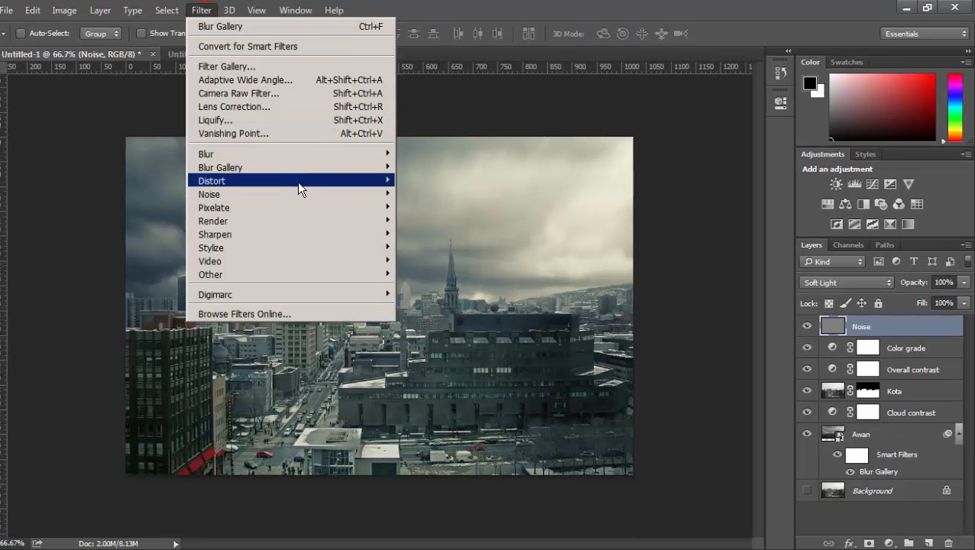
{"action": "mouse_move", "coordinate": [310, 190]}
{"action": "left_click", "coordinate": [413, 193]}
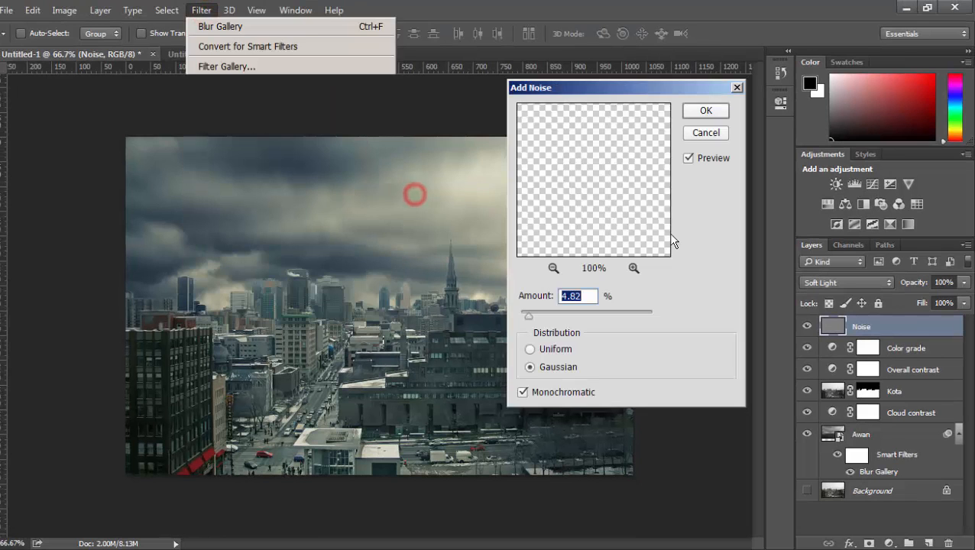
{"action": "left_click_drag", "start_coordinate": [636, 90], "coordinate": [768, 123]}
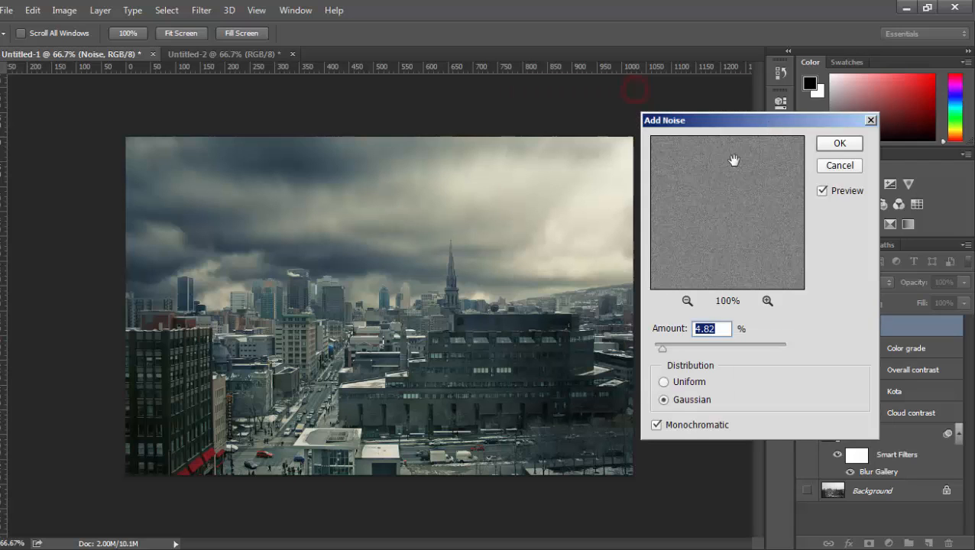
{"action": "left_click", "coordinate": [664, 382]}
{"action": "left_click", "coordinate": [672, 400]}
{"action": "left_click_drag", "start_coordinate": [664, 350], "coordinate": [661, 352]}
{"action": "left_click", "coordinate": [840, 144]}
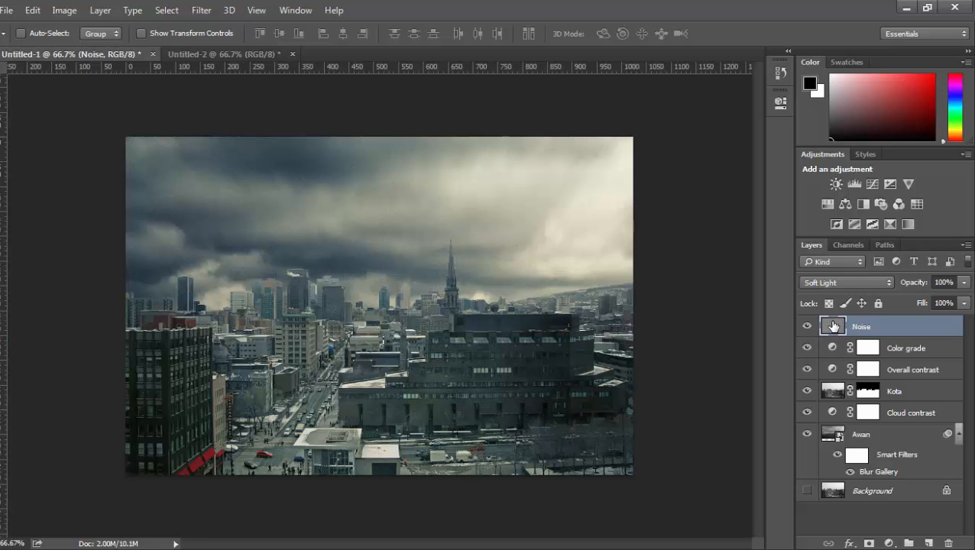
Move the Noise layer below Color grade and make Color grade the active layer.
{"action": "left_click_drag", "start_coordinate": [833, 326], "coordinate": [834, 351]}
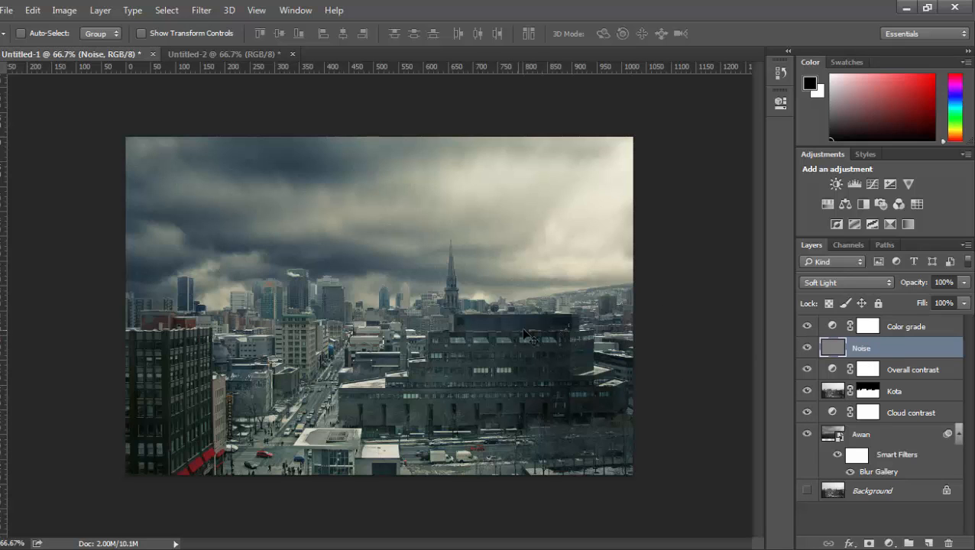
{"action": "left_click", "coordinate": [838, 348]}
{"action": "left_click", "coordinate": [921, 327]}
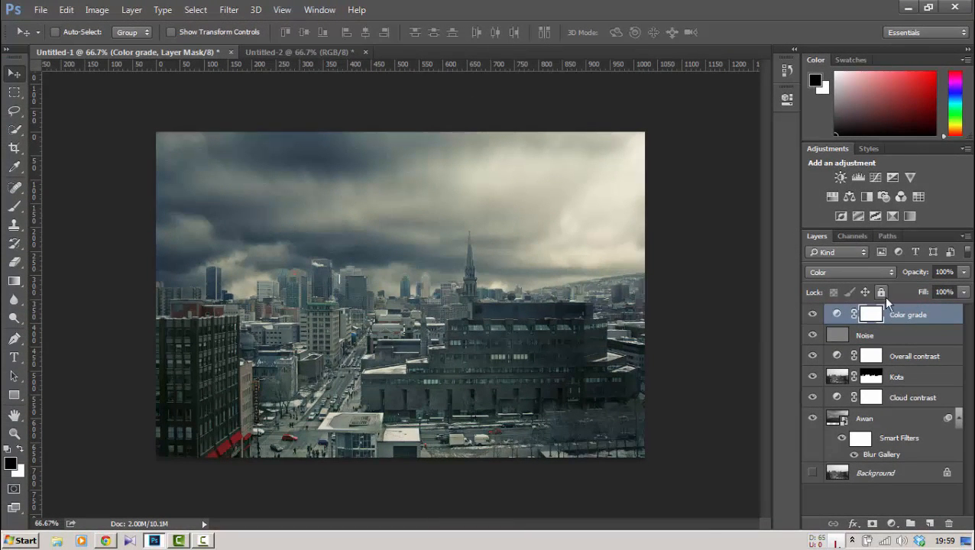
Make a rectangular marquee selection with a fixed 16:9 ratio spanning the full width of the image.
{"action": "left_click", "coordinate": [14, 93]}
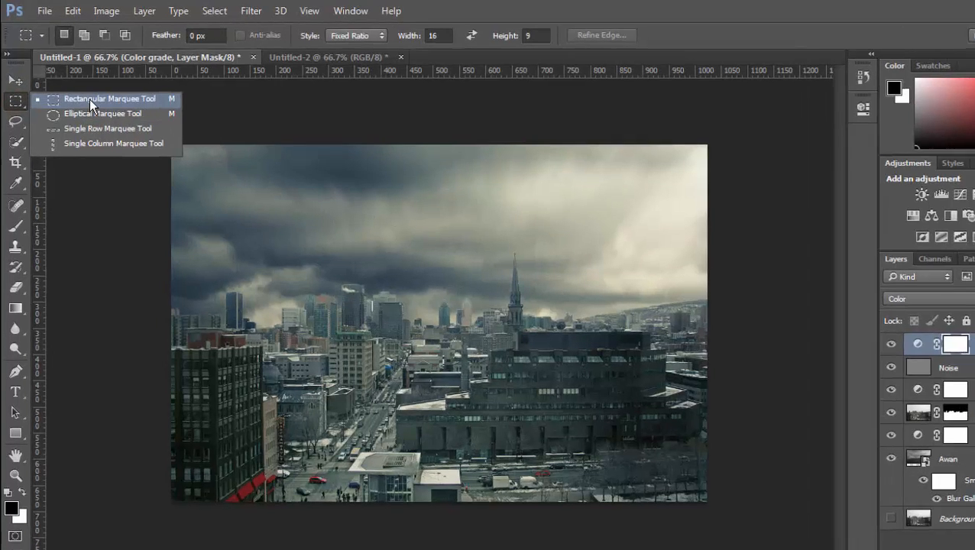
{"action": "left_click", "coordinate": [90, 99]}
{"action": "left_click", "coordinate": [373, 33]}
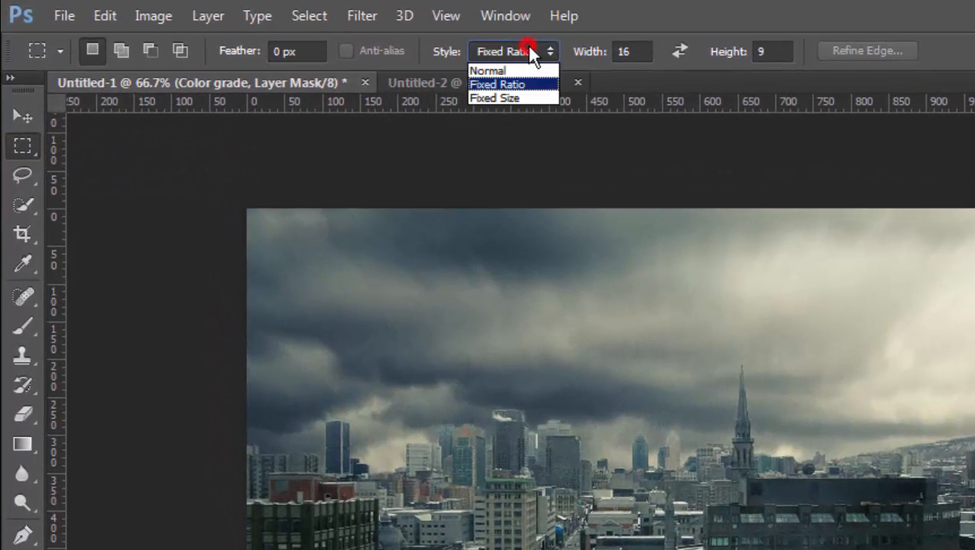
{"action": "left_click", "coordinate": [518, 84]}
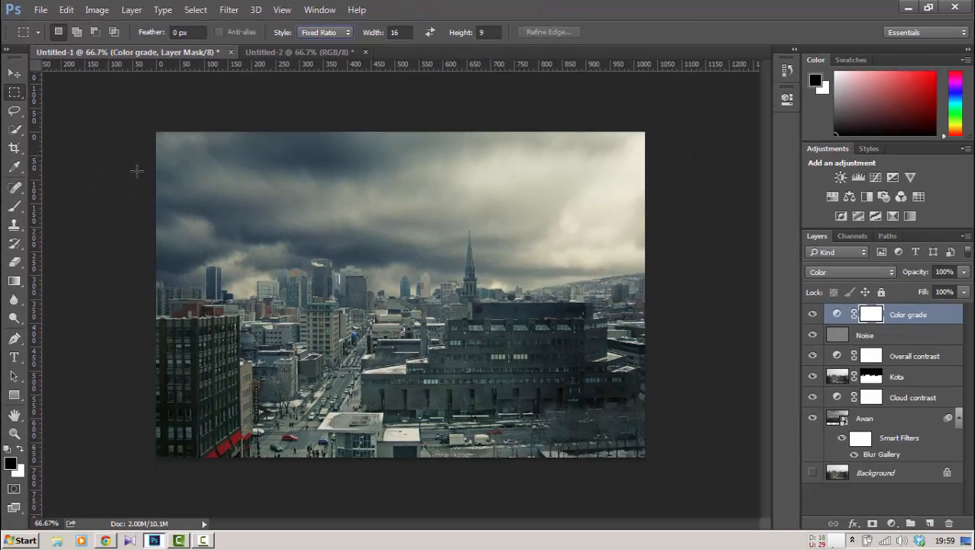
{"action": "left_click_drag", "start_coordinate": [156, 168], "coordinate": [681, 439]}
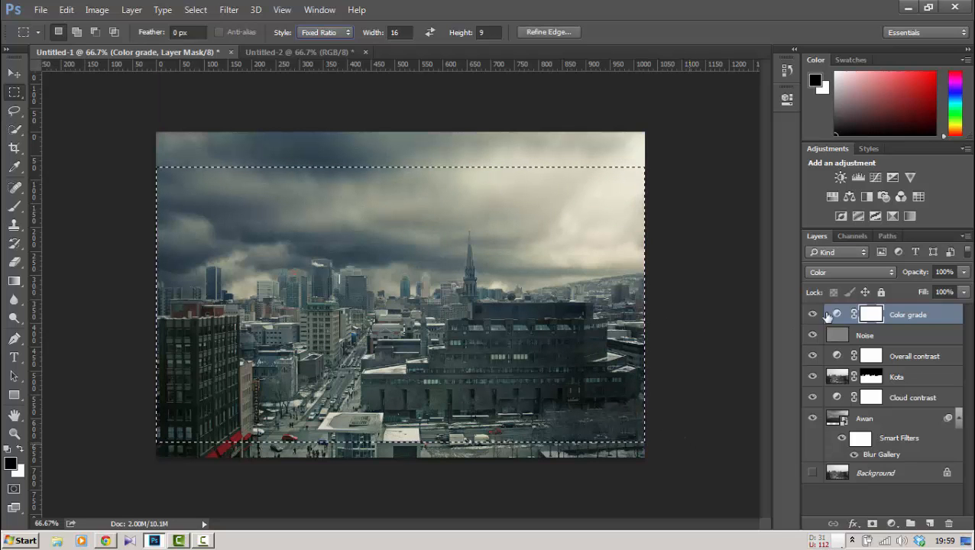
Add a new layer above Color grade and fill the 16:9 selection on it with black.
{"action": "left_click", "coordinate": [931, 524]}
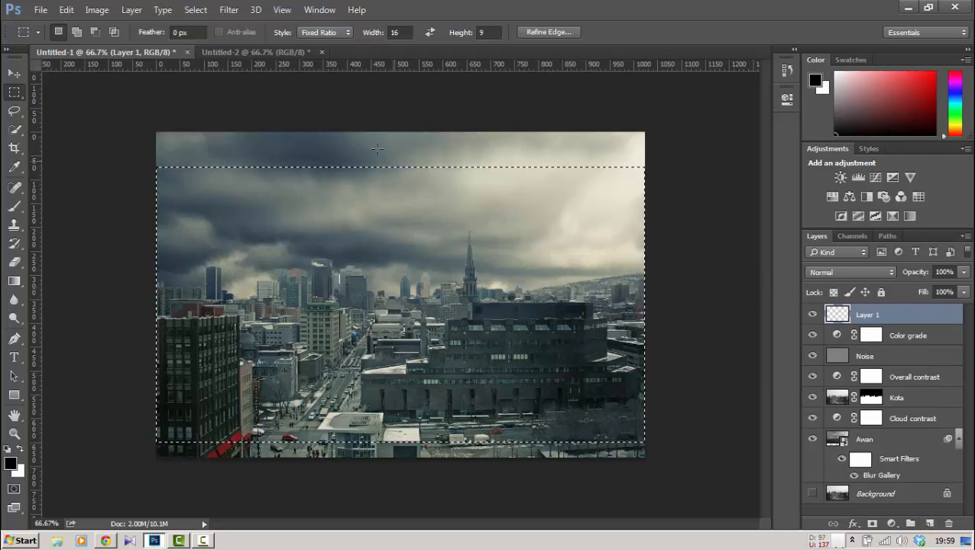
{"action": "left_click", "coordinate": [66, 10]}
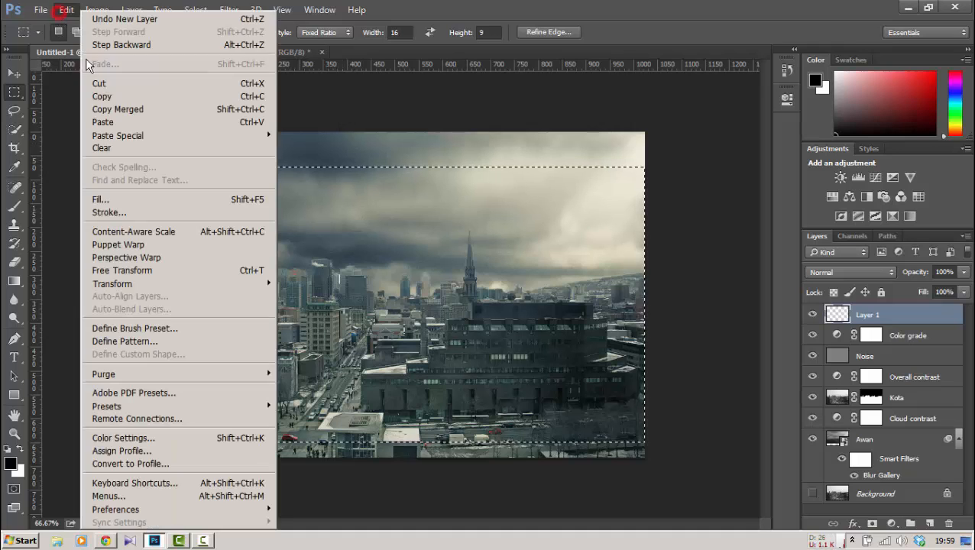
{"action": "left_click", "coordinate": [187, 197]}
{"action": "left_click", "coordinate": [483, 152]}
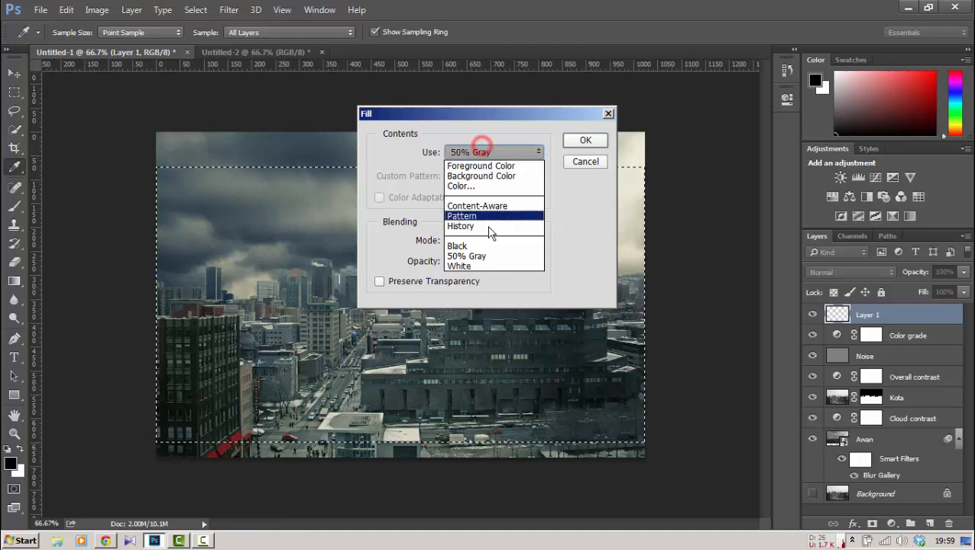
{"action": "left_click", "coordinate": [495, 245]}
{"action": "left_click", "coordinate": [585, 141]}
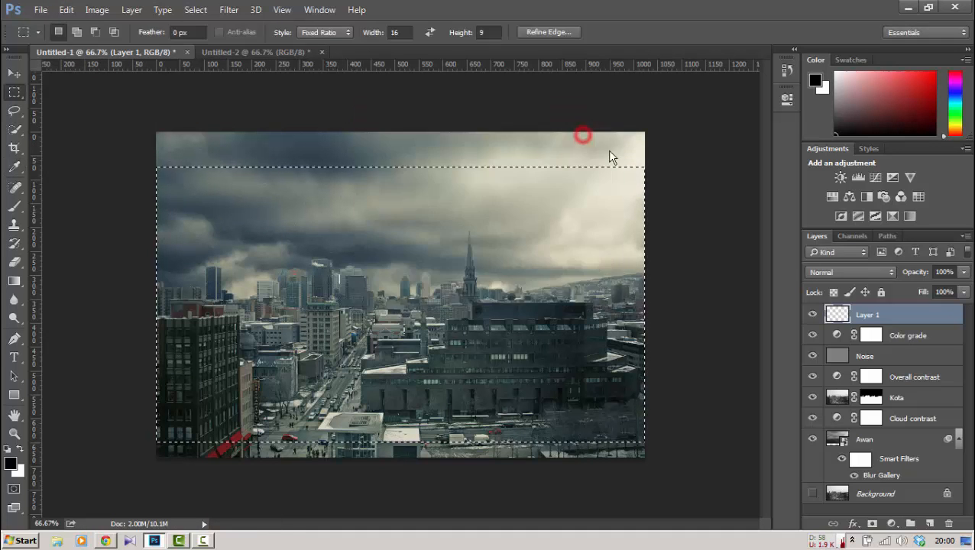
Clear the 16:9 selection around the black fill.
{"action": "left_click", "coordinate": [199, 10]}
{"action": "left_click", "coordinate": [221, 39]}
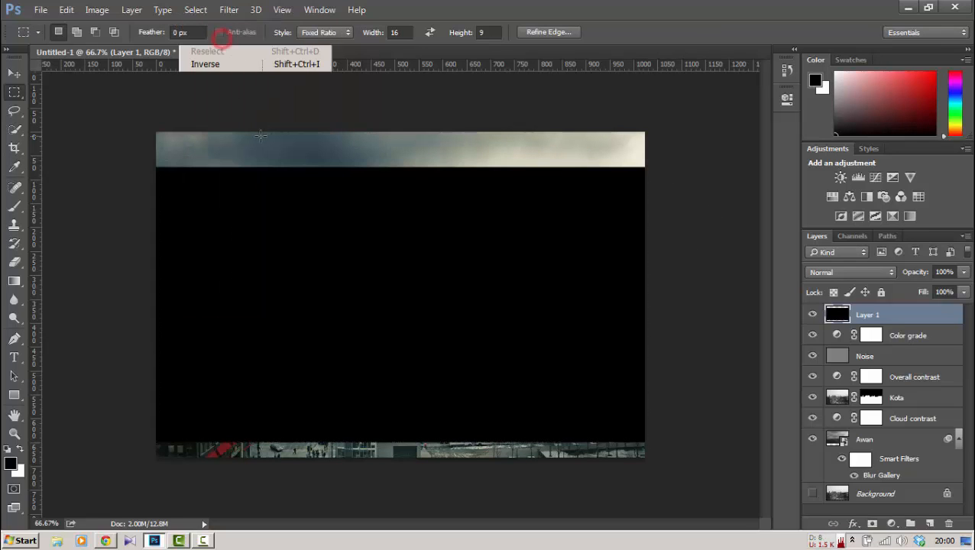
{"action": "left_click", "coordinate": [194, 10]}
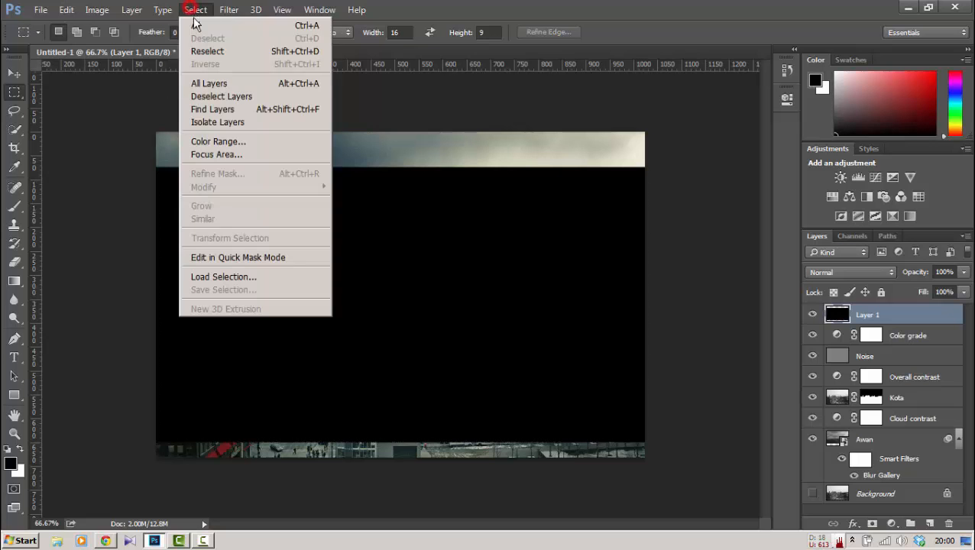
Align the black rectangle on Layer 1 to the horizontal and vertical centre of the whole canvas, and clear the selection.
{"action": "left_click", "coordinate": [229, 25]}
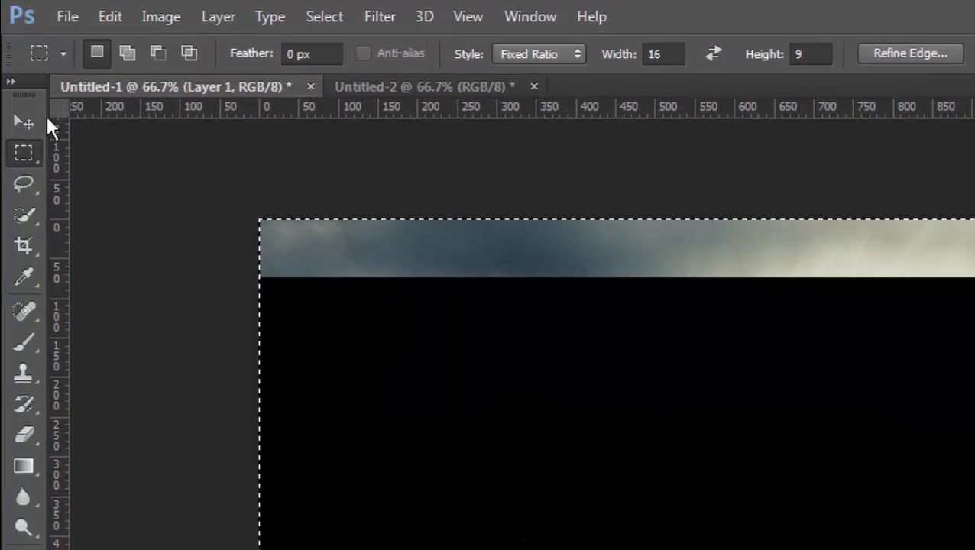
{"action": "left_click", "coordinate": [14, 74]}
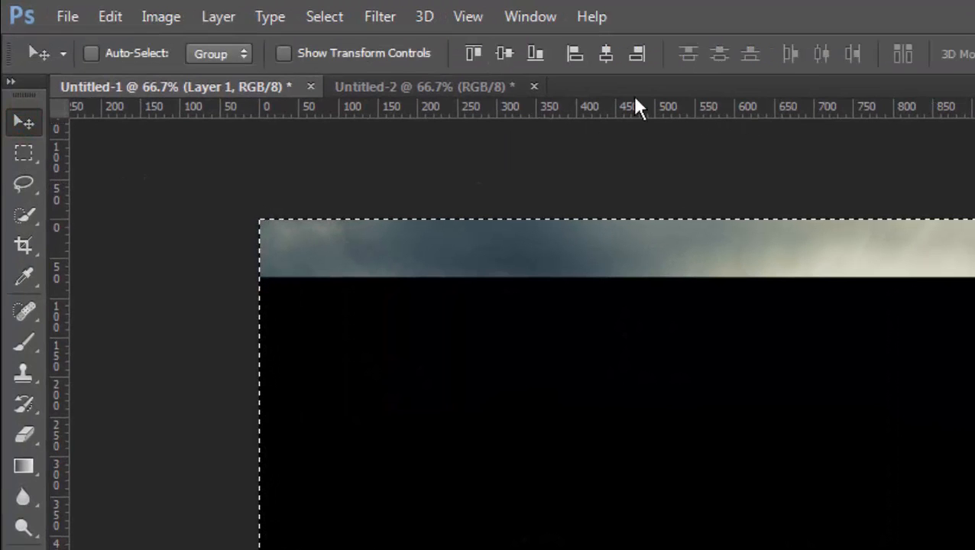
{"action": "left_click", "coordinate": [606, 55]}
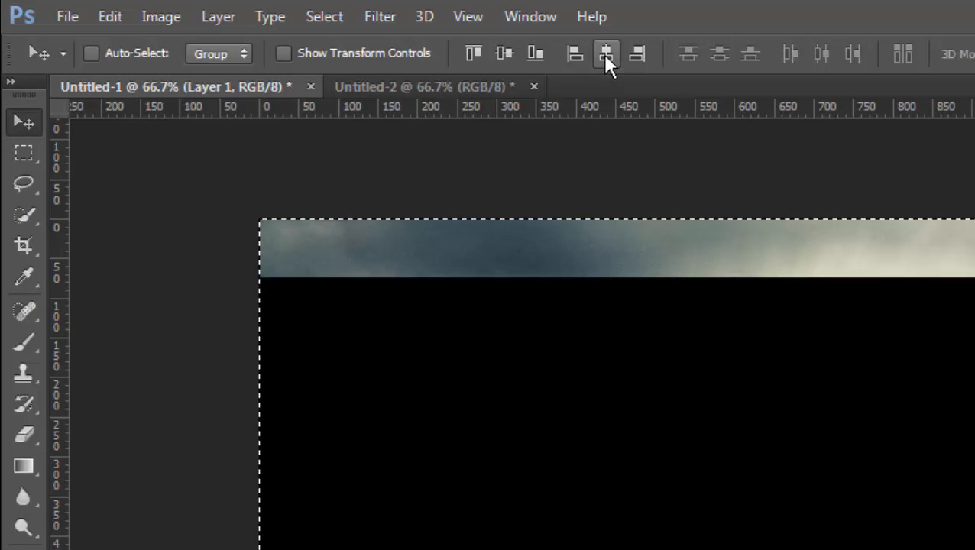
{"action": "left_click", "coordinate": [504, 53]}
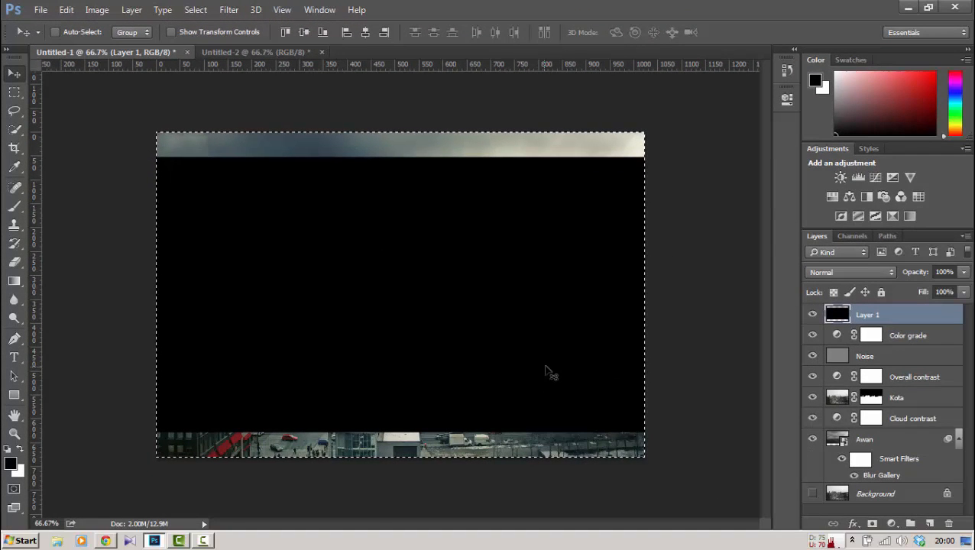
{"action": "left_click", "coordinate": [196, 10]}
{"action": "left_click", "coordinate": [211, 39]}
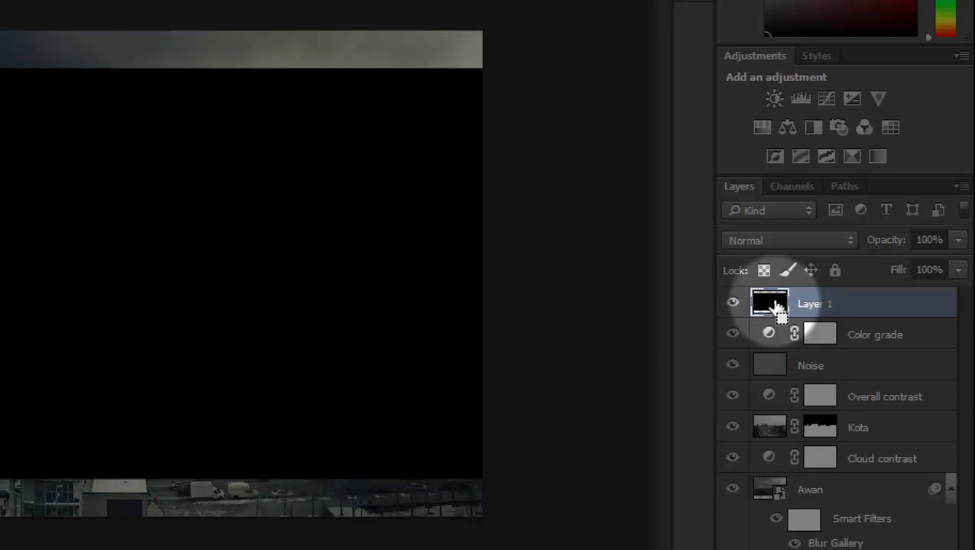
Load the black rectangle's outline as a selection and replace its layer with a new empty layer above Color grade.
{"action": "left_click", "coordinate": [771, 303], "text": "ctrl"}
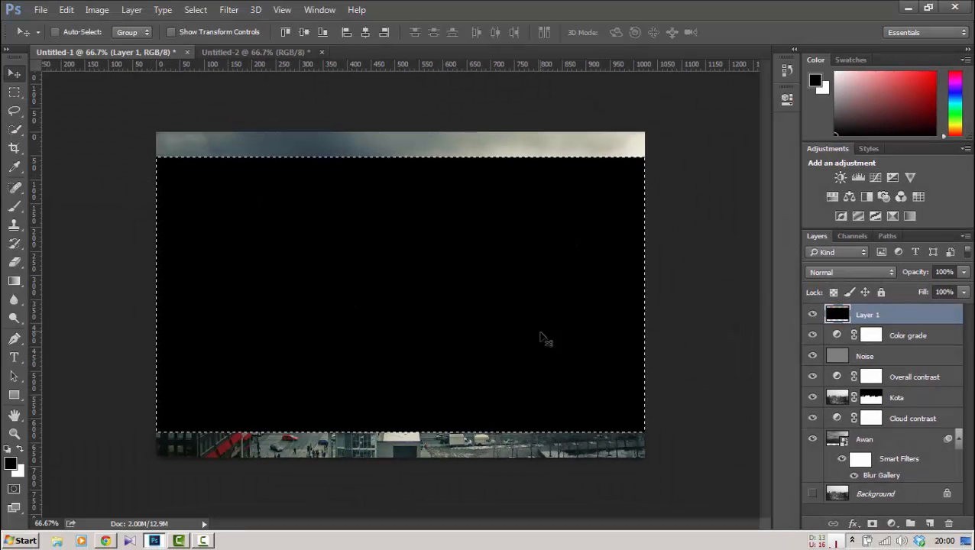
{"action": "left_click_drag", "start_coordinate": [834, 318], "coordinate": [948, 523]}
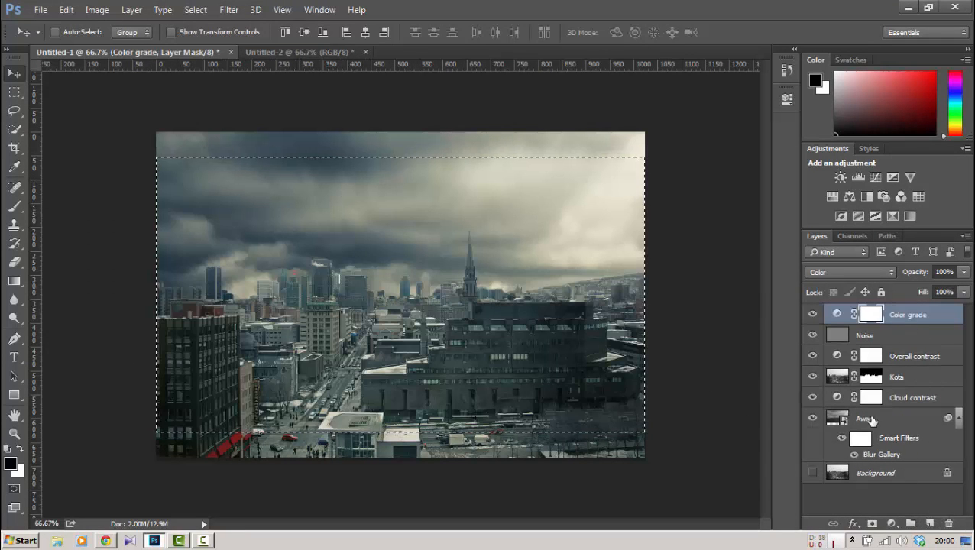
{"action": "left_click", "coordinate": [927, 525]}
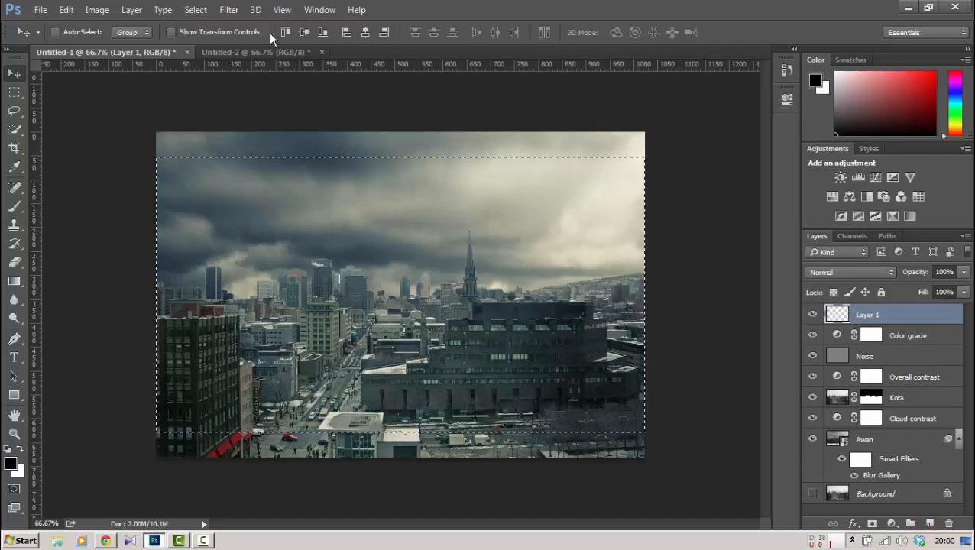
Invert the 16:9 selection, fill the strips above and below it with black at 100% opacity, and deselect.
{"action": "left_click", "coordinate": [193, 13]}
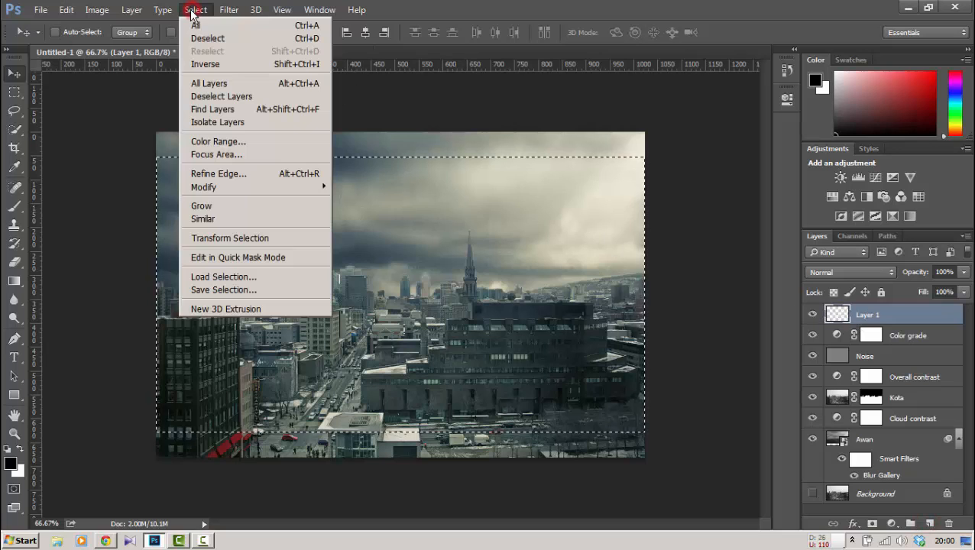
{"action": "left_click", "coordinate": [218, 65]}
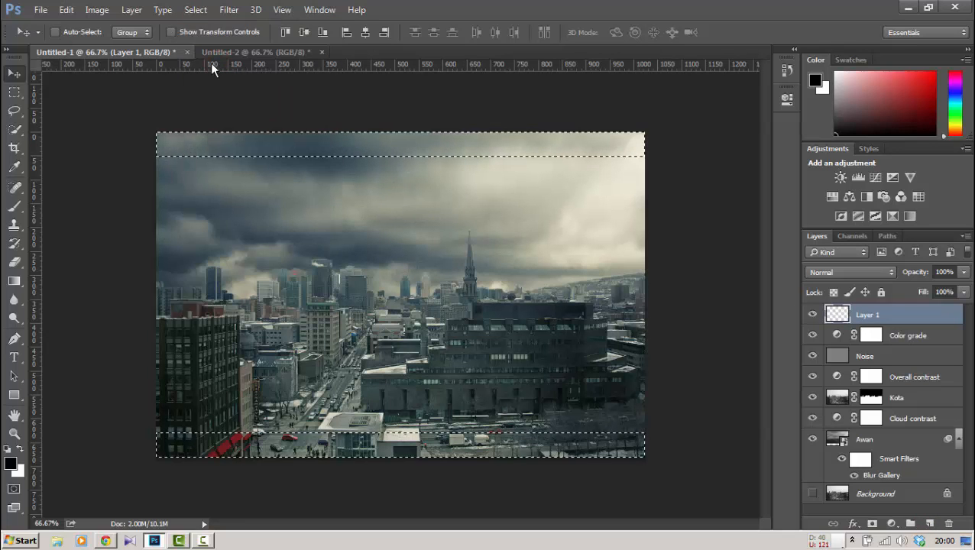
{"action": "left_click", "coordinate": [67, 10]}
{"action": "left_click", "coordinate": [181, 199]}
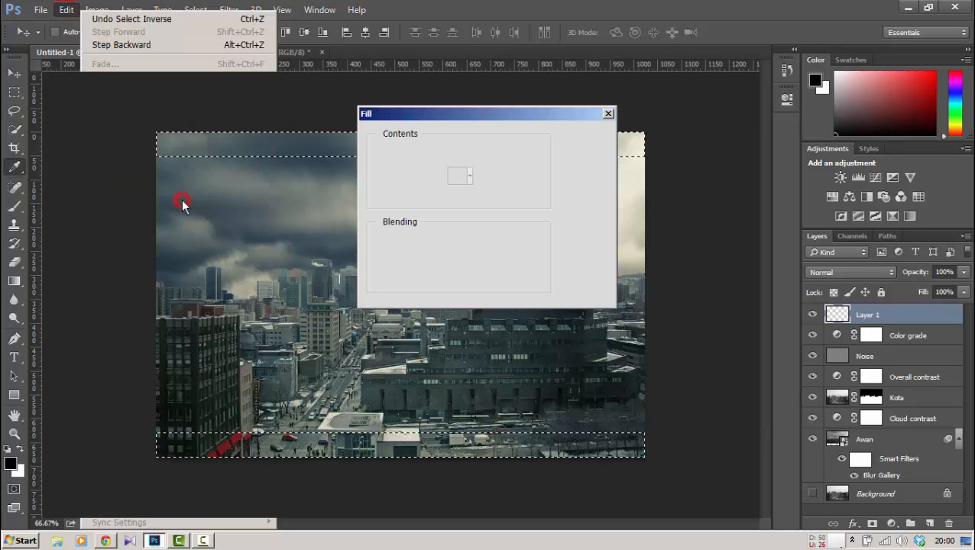
{"action": "left_click", "coordinate": [585, 141]}
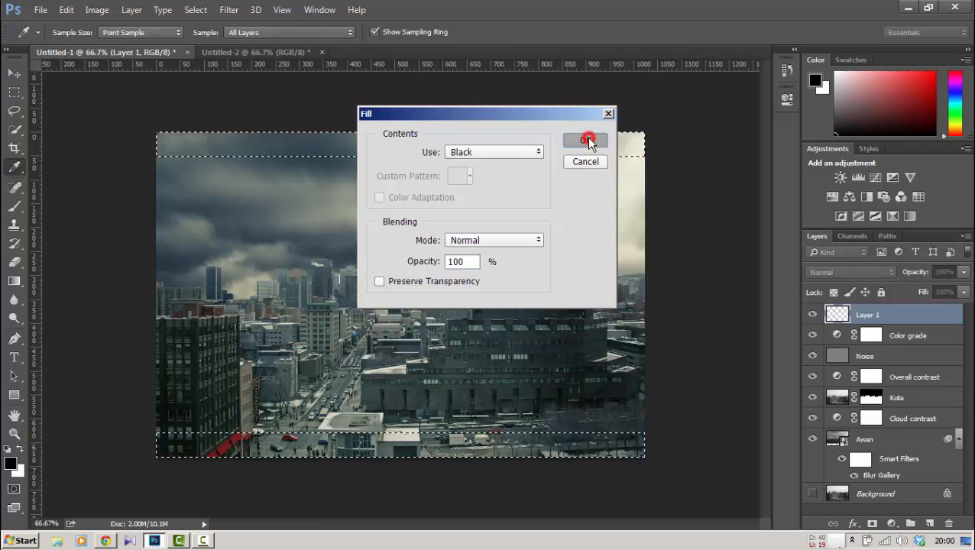
{"action": "key", "text": "v"}
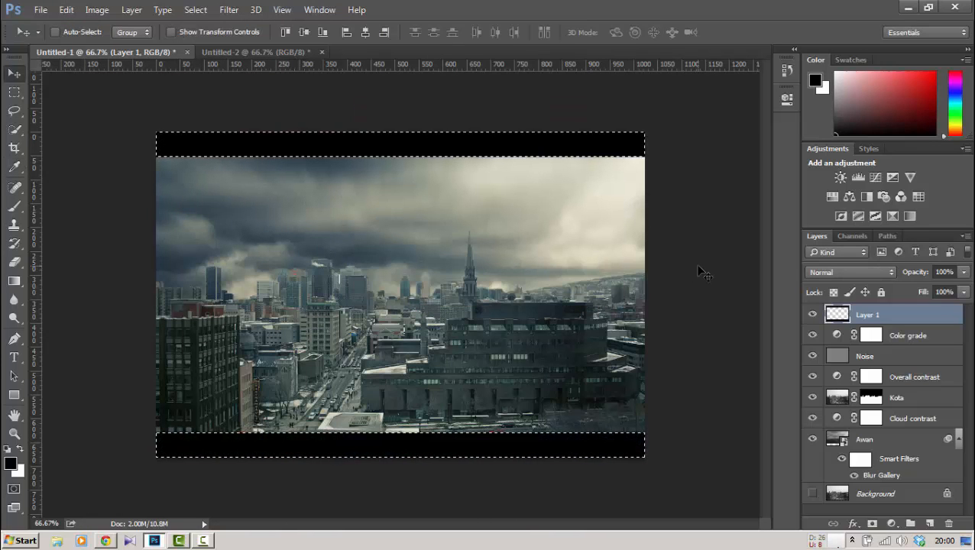
{"action": "key", "text": "ctrl+d"}
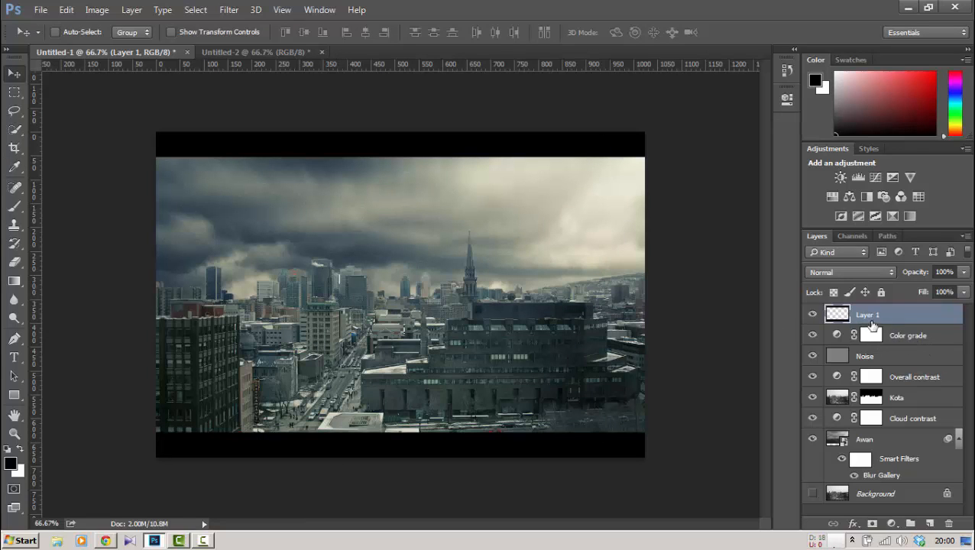
{"action": "left_click", "coordinate": [848, 329]}
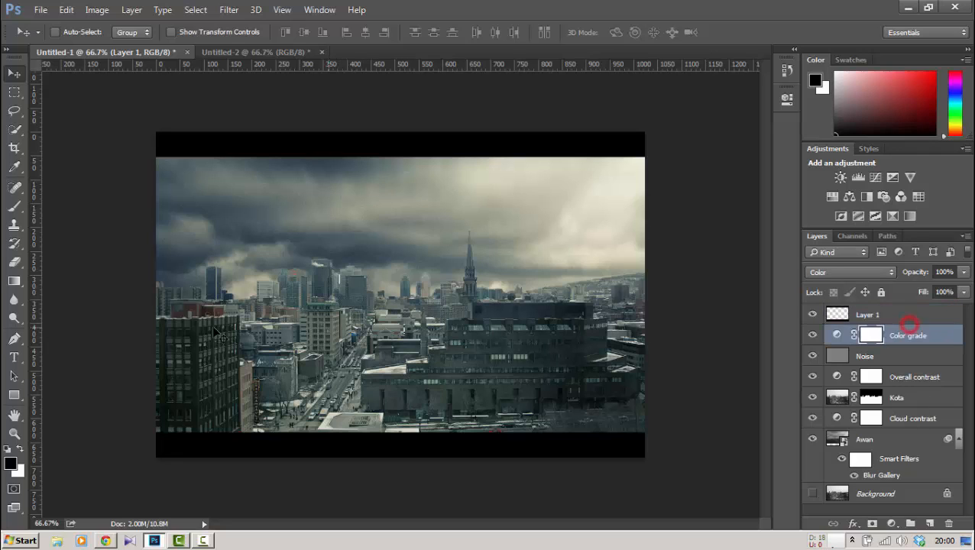
{"action": "left_click", "coordinate": [907, 319]}
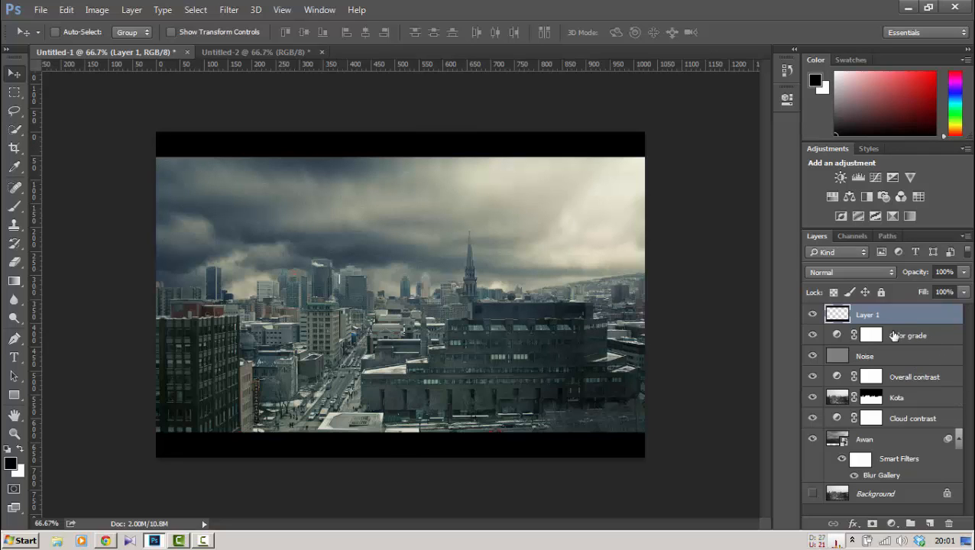
Create a layer named Vignette above Noise in Overlay mode, filled with the Overlay-neutral 50% gray.
{"action": "left_click", "coordinate": [907, 357]}
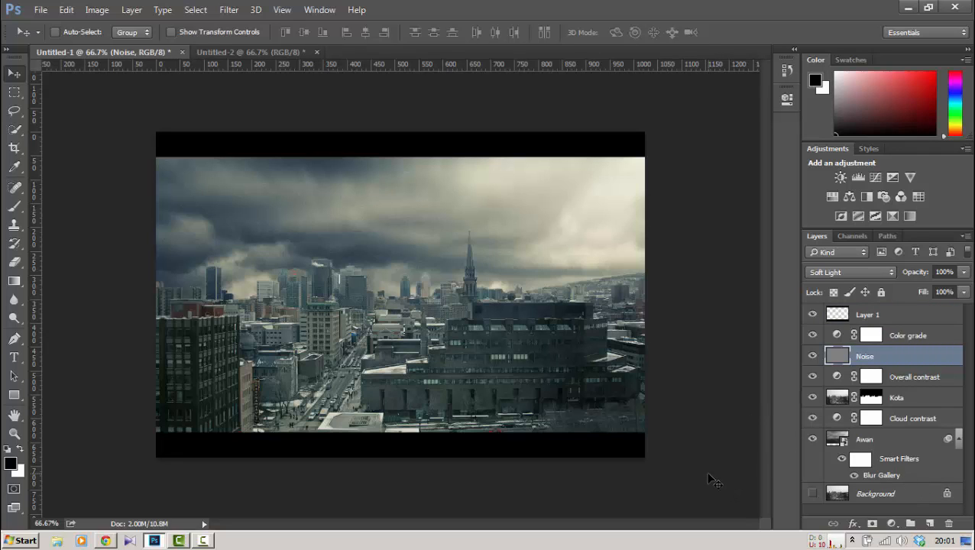
{"action": "left_click", "coordinate": [930, 526], "text": "alt"}
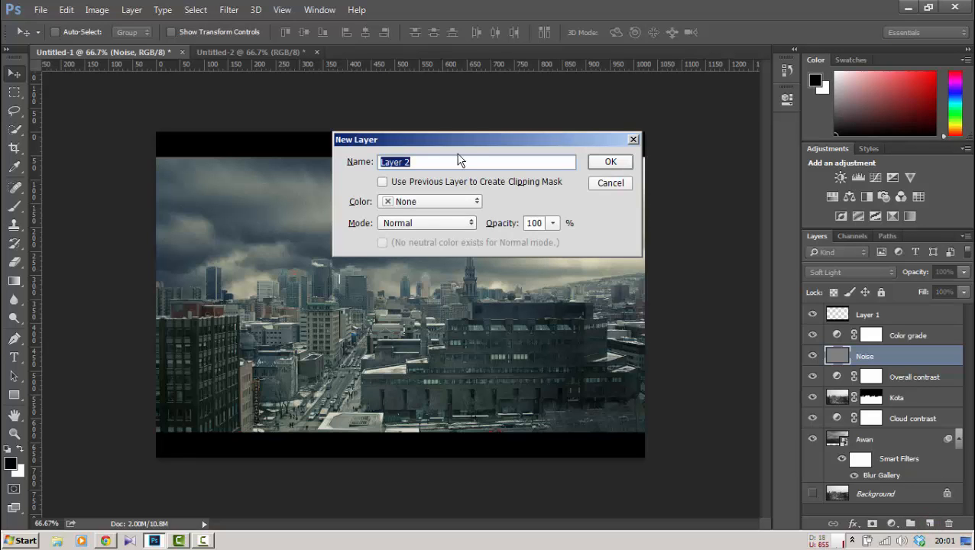
{"action": "left_click", "coordinate": [438, 223]}
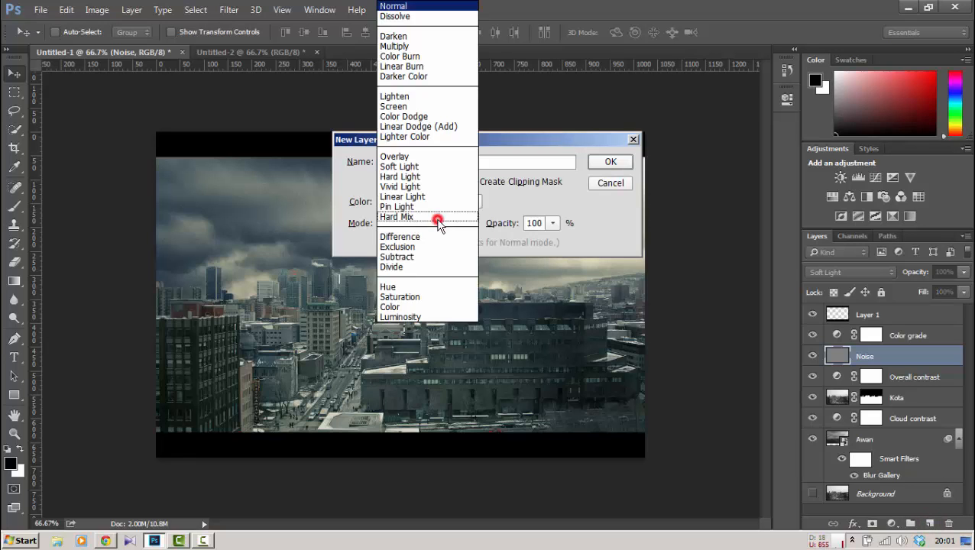
{"action": "left_click", "coordinate": [434, 157]}
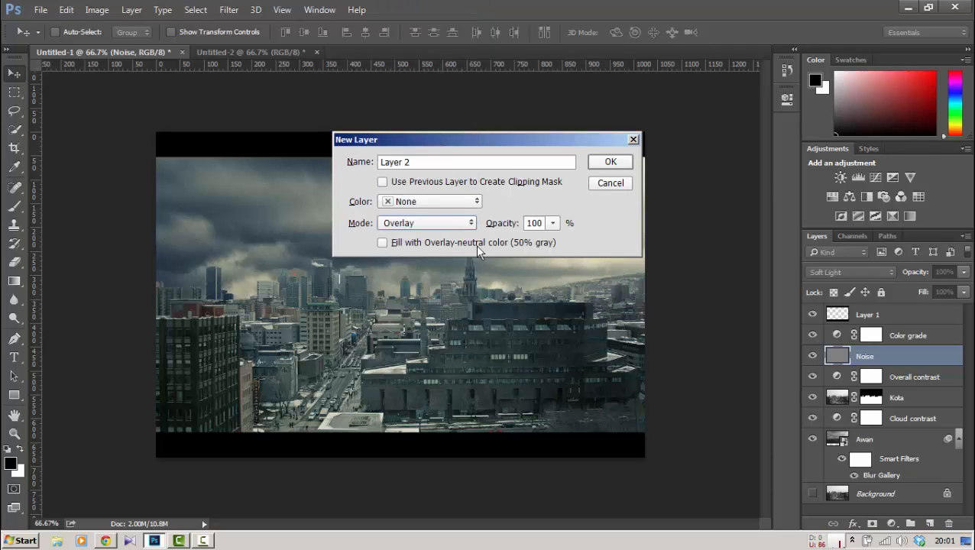
{"action": "left_click", "coordinate": [382, 243]}
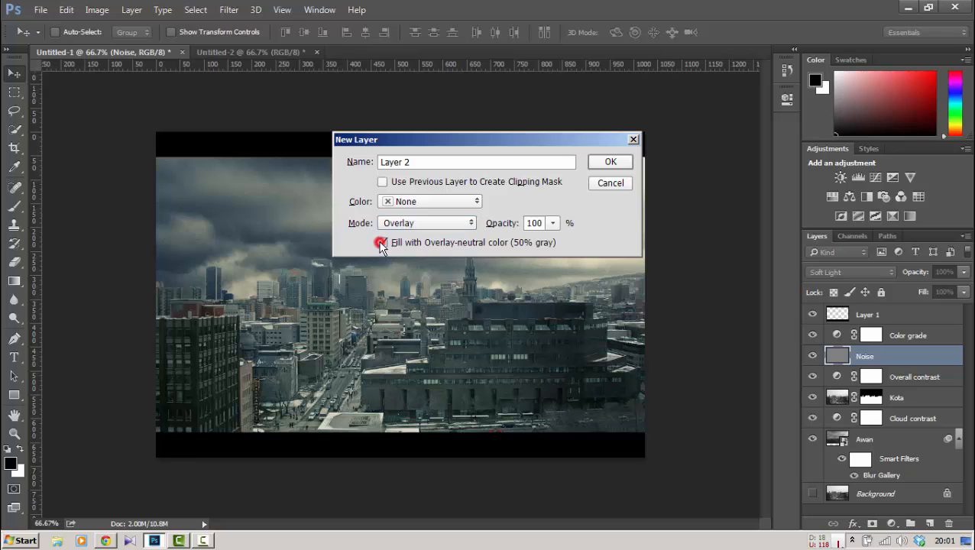
{"action": "double_click", "coordinate": [416, 161]}
{"action": "type", "text": "Vignette"}
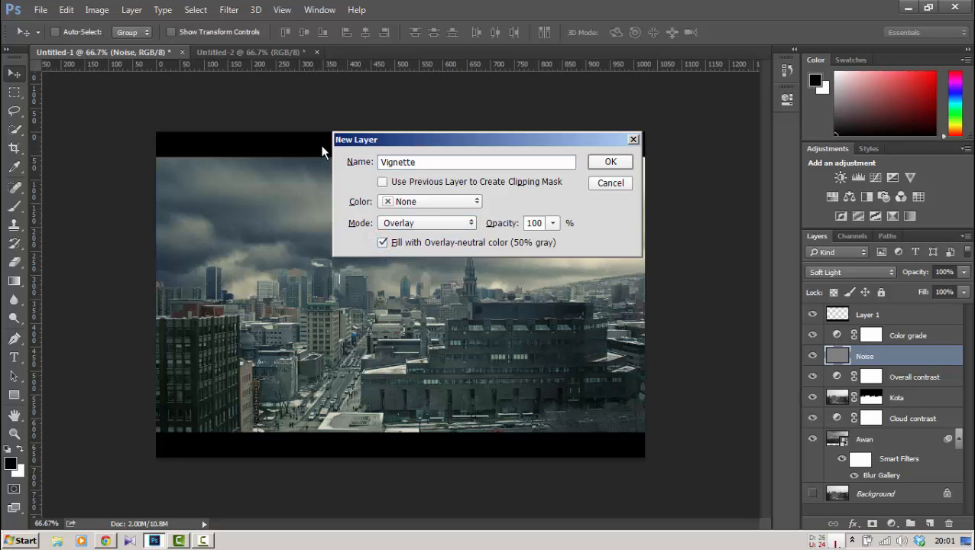
{"action": "key", "text": "Return"}
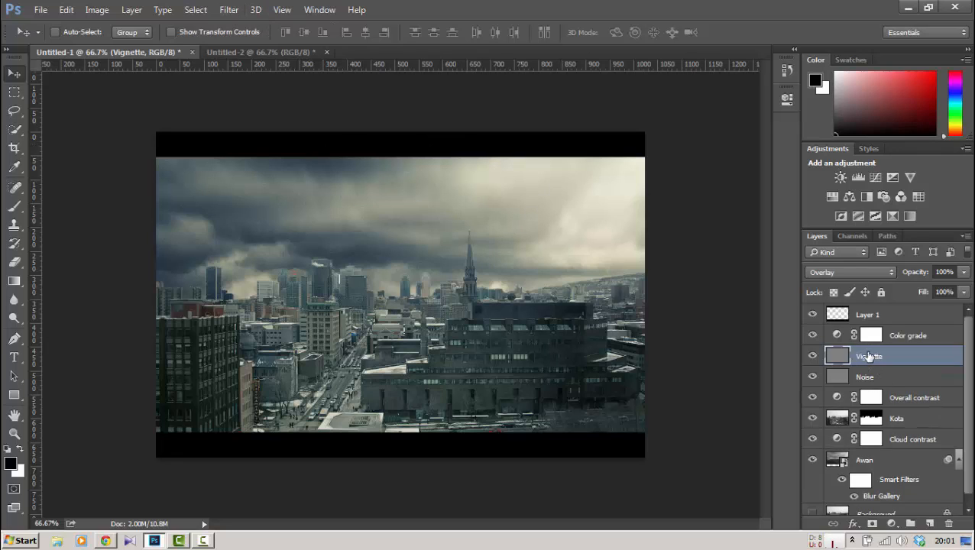
{"action": "left_click", "coordinate": [229, 11]}
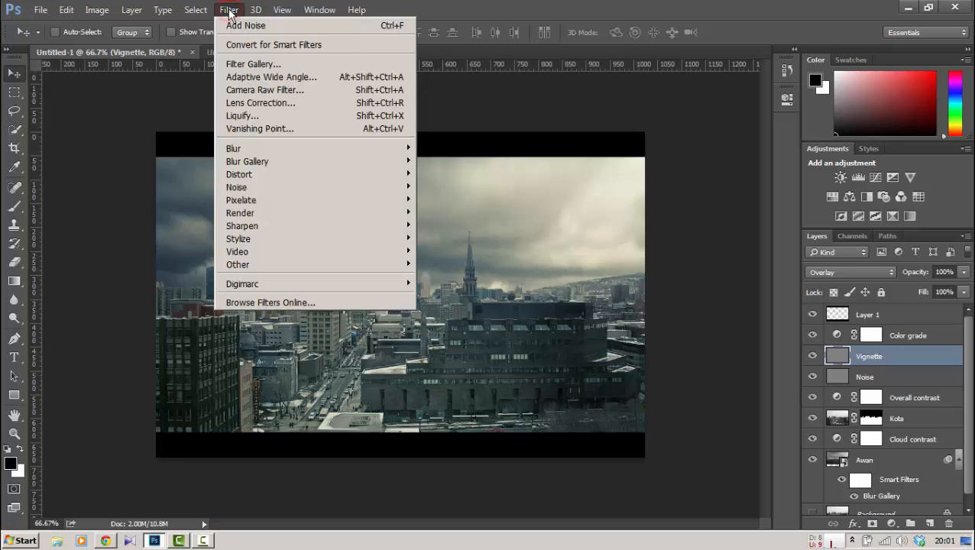
{"action": "left_click", "coordinate": [582, 6]}
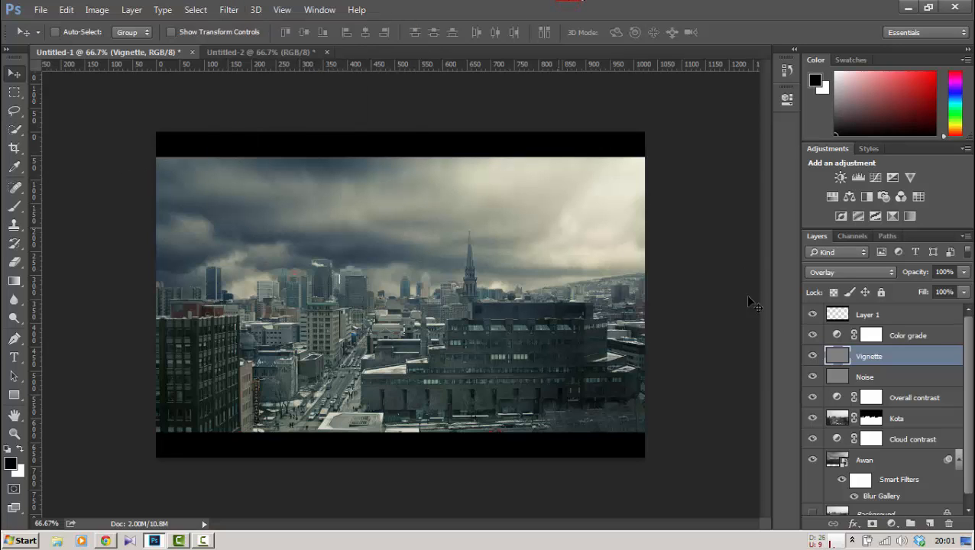
Select the transparent area between the black bars on Layer 1 with the Magic Wand.
{"action": "left_click", "coordinate": [839, 314]}
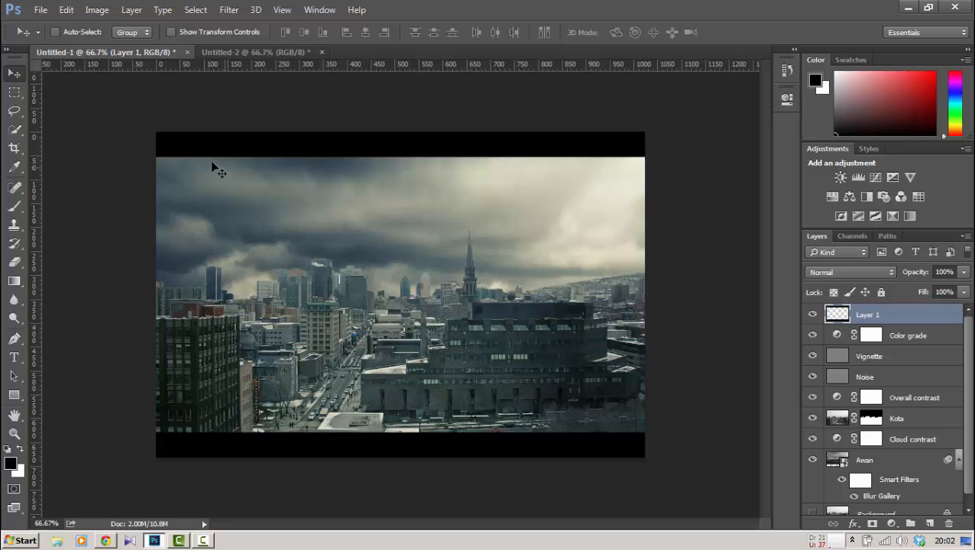
{"action": "left_click", "coordinate": [14, 129]}
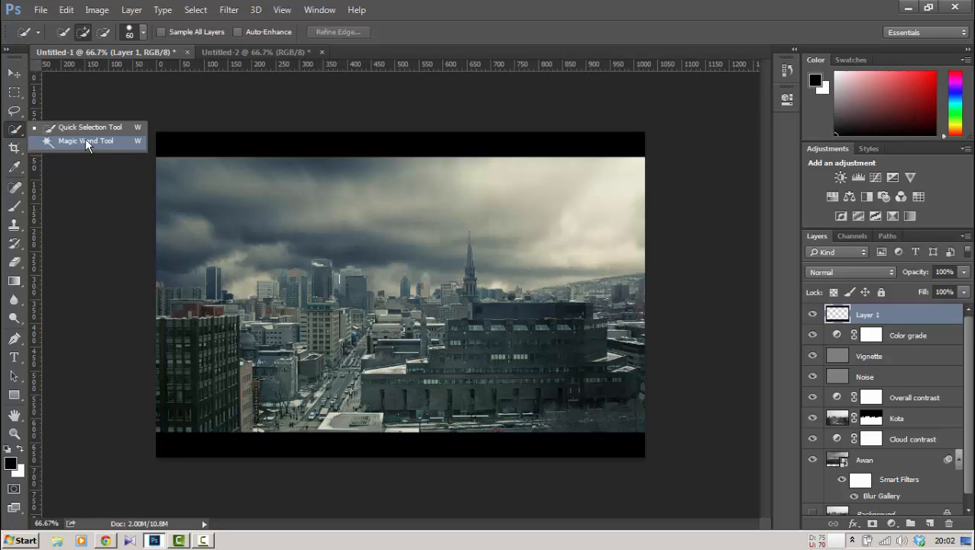
{"action": "left_click", "coordinate": [85, 141]}
{"action": "left_click", "coordinate": [395, 280]}
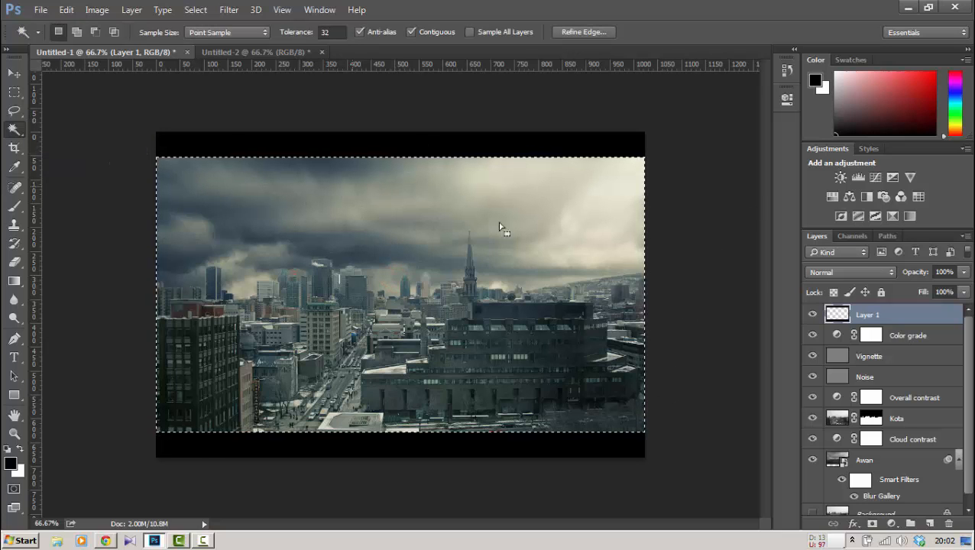
Darken the selected area's edges on the Vignette layer using Lens Correction with a custom vignette amount of about -96, and deselect.
{"action": "left_click", "coordinate": [906, 356]}
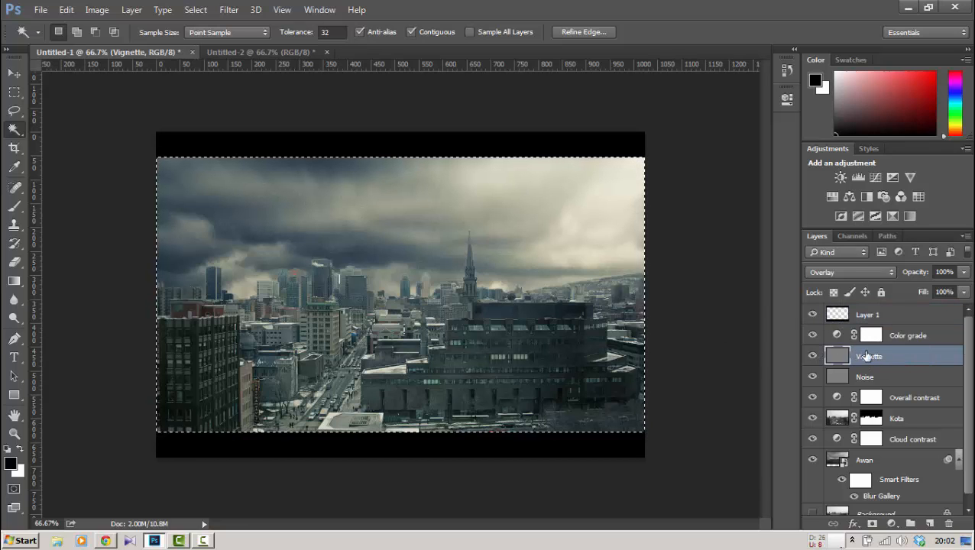
{"action": "left_click", "coordinate": [231, 11]}
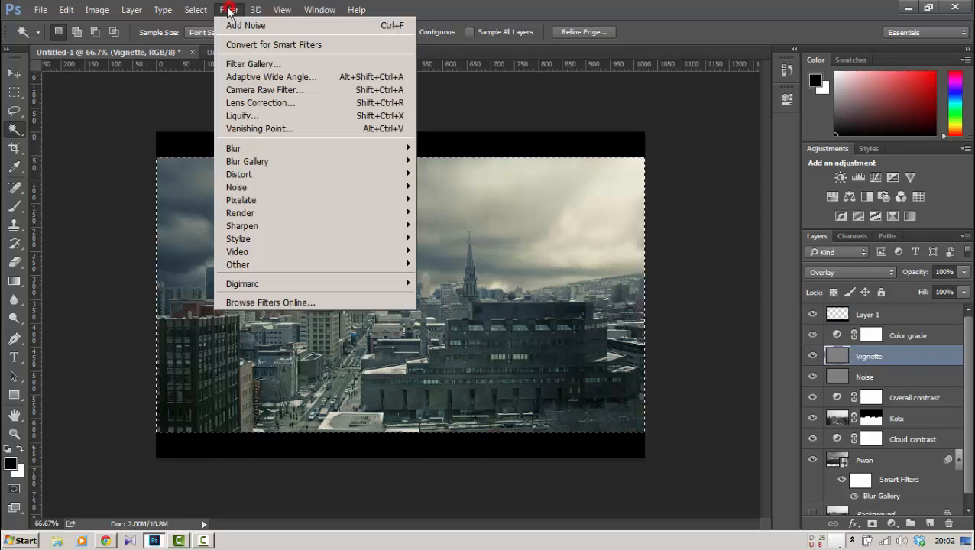
{"action": "left_click", "coordinate": [320, 102]}
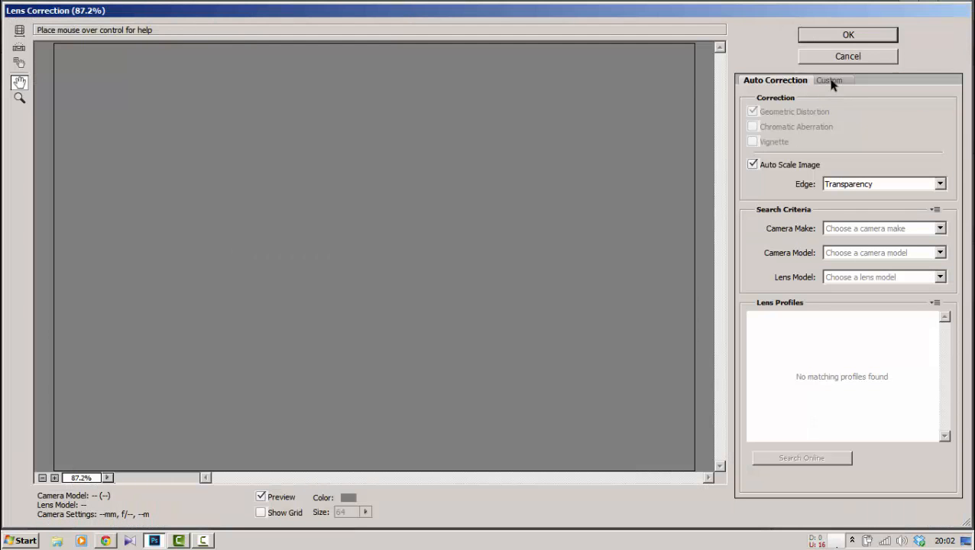
{"action": "left_click", "coordinate": [829, 80]}
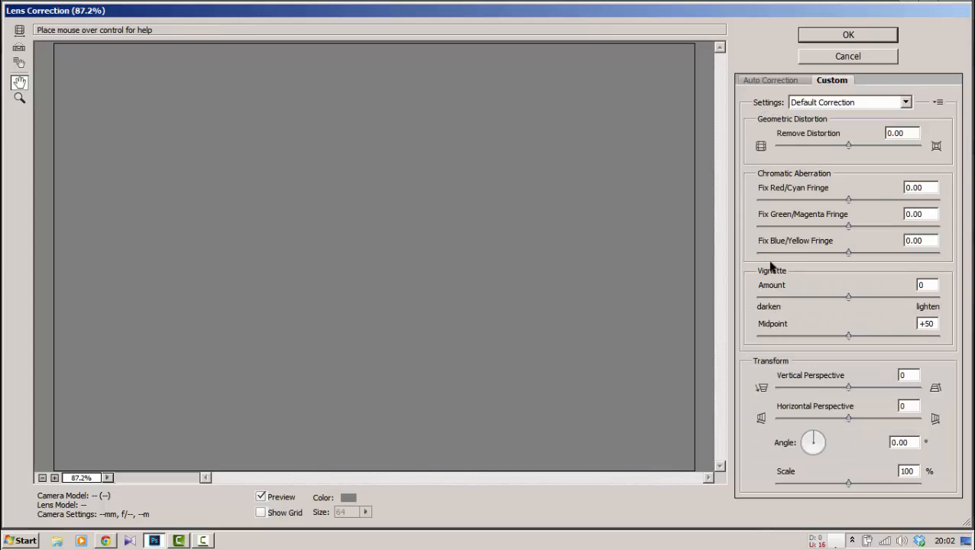
{"action": "left_click_drag", "start_coordinate": [847, 298], "coordinate": [742, 300]}
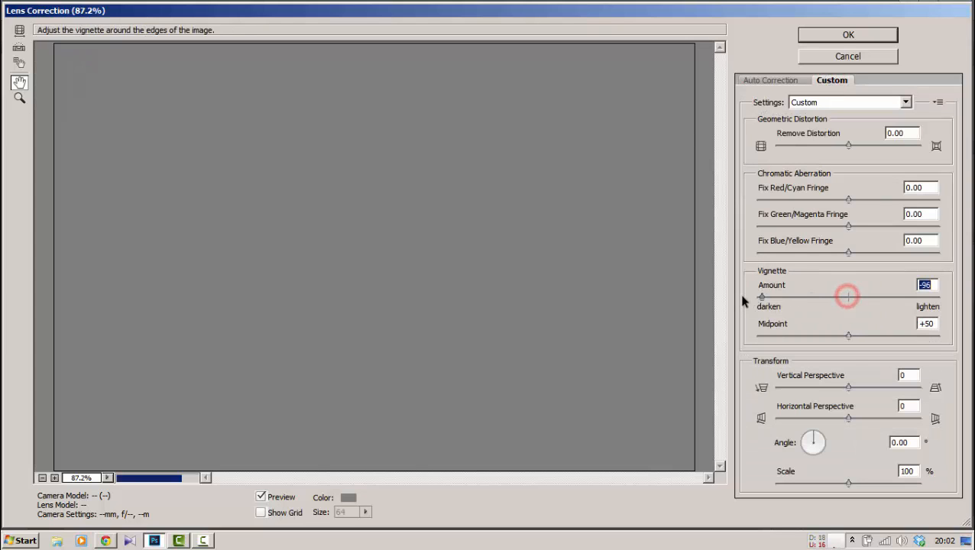
{"action": "left_click", "coordinate": [838, 34]}
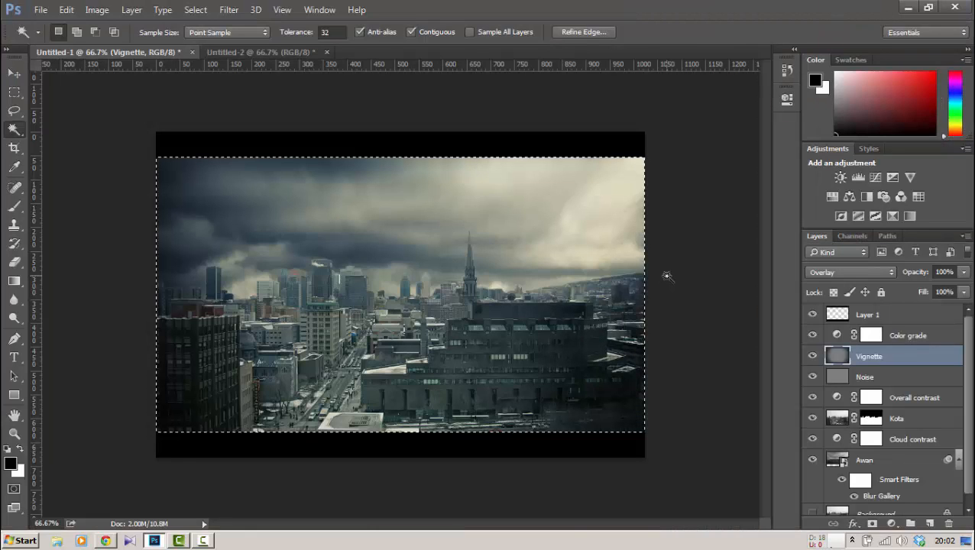
{"action": "left_click", "coordinate": [196, 10]}
{"action": "left_click", "coordinate": [208, 37]}
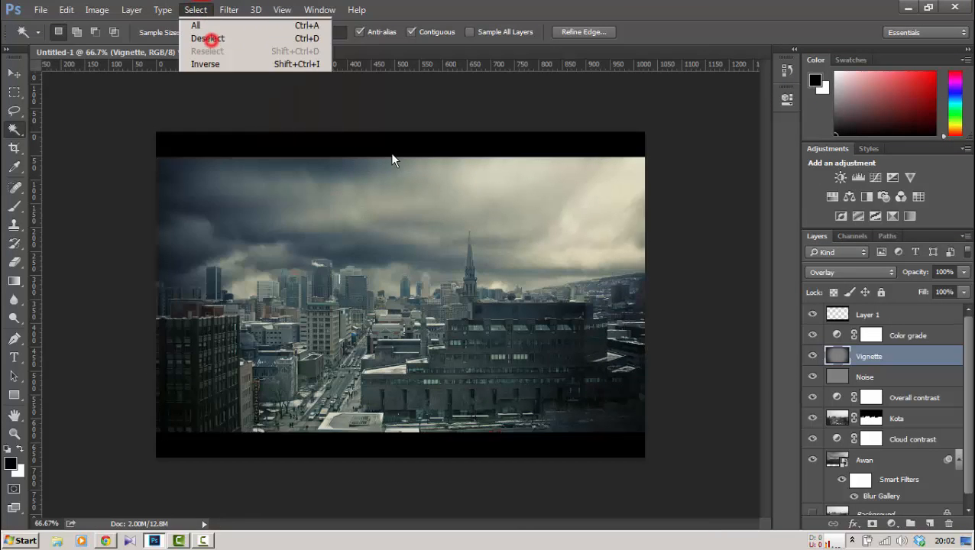
Compare the image with and without the vignette by toggling the Vignette layer's visibility, leaving the layer visible.
{"action": "left_click", "coordinate": [813, 357]}
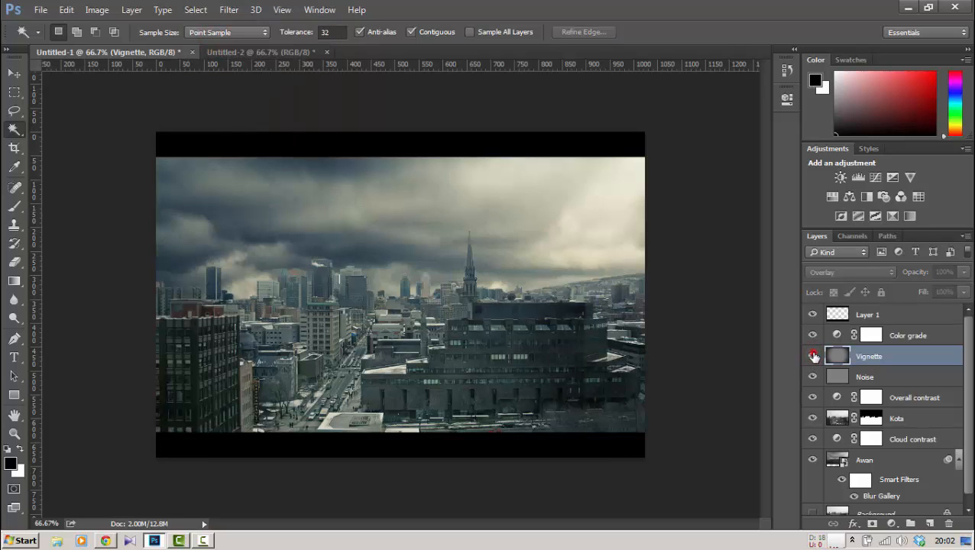
{"action": "left_click", "coordinate": [813, 357]}
{"action": "left_click", "coordinate": [813, 357]}
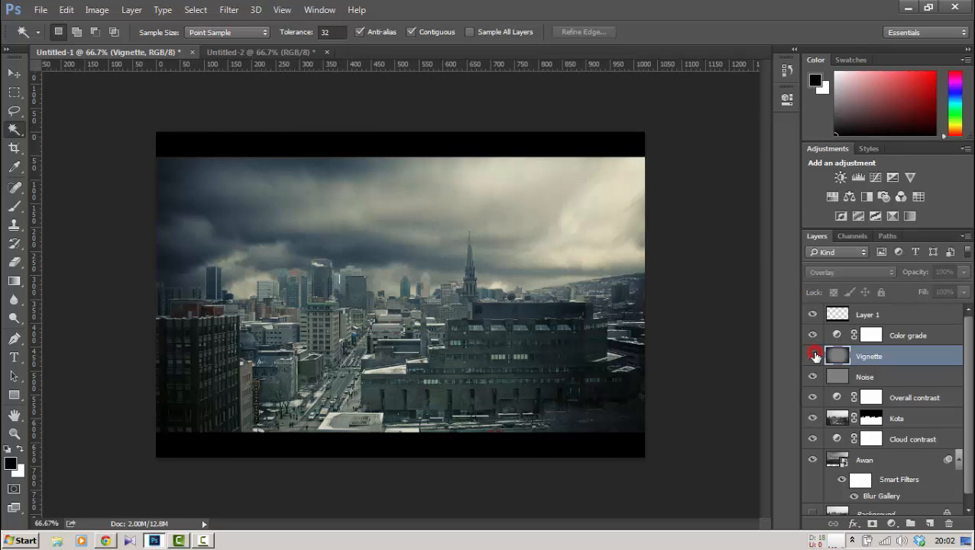
{"action": "left_click", "coordinate": [813, 357]}
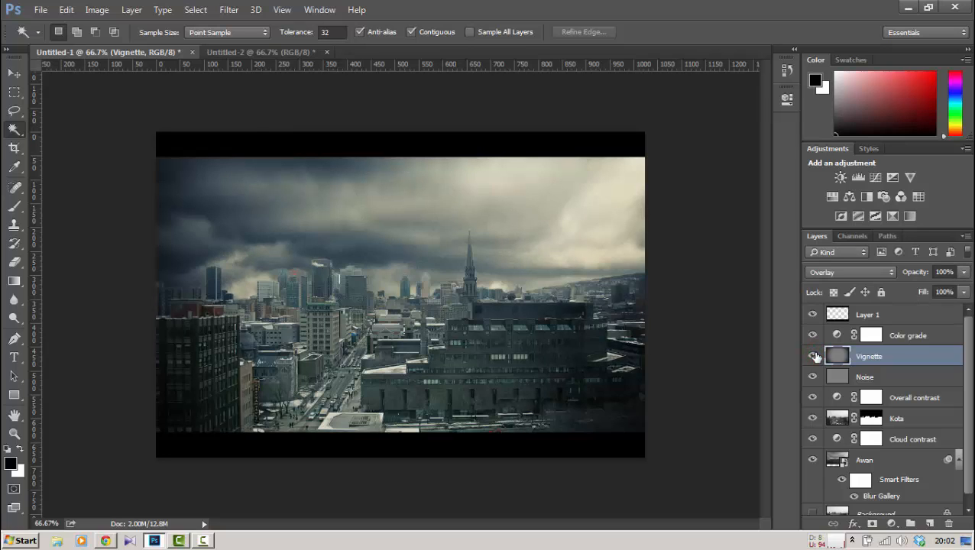
Make the Color grade adjustment layer above Vignette the active layer.
{"action": "key", "text": "alt+bracketright"}
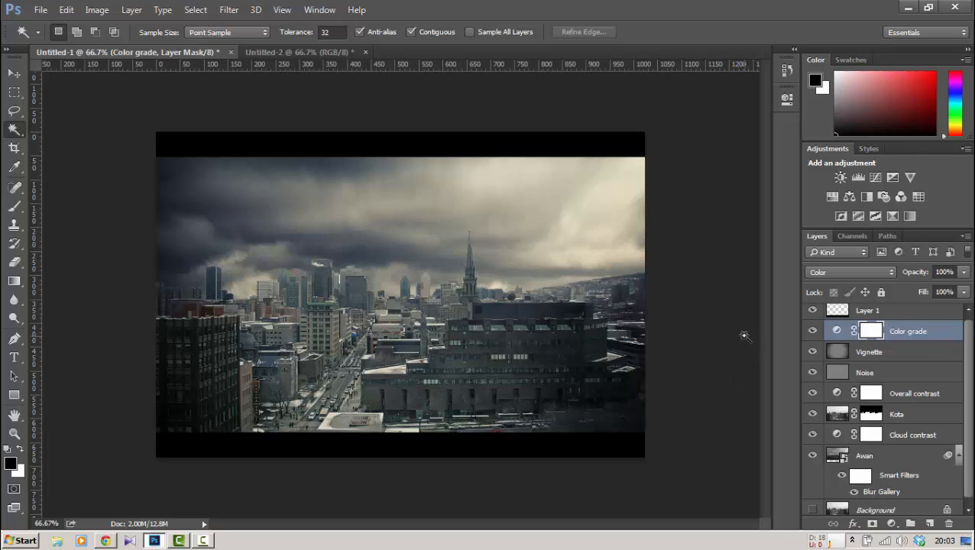
{"action": "left_click", "coordinate": [229, 9]}
{"action": "mouse_move", "coordinate": [349, 149]}
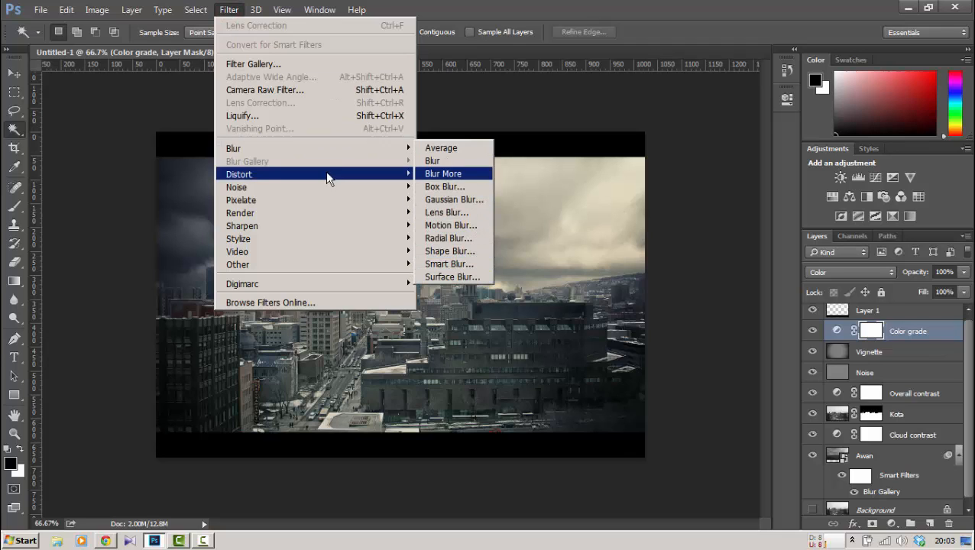
{"action": "left_click", "coordinate": [699, 28]}
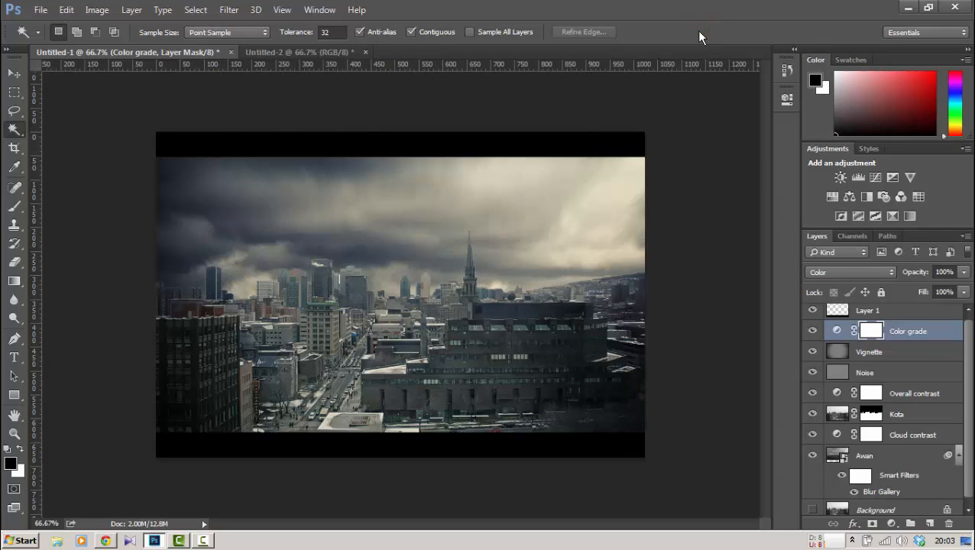